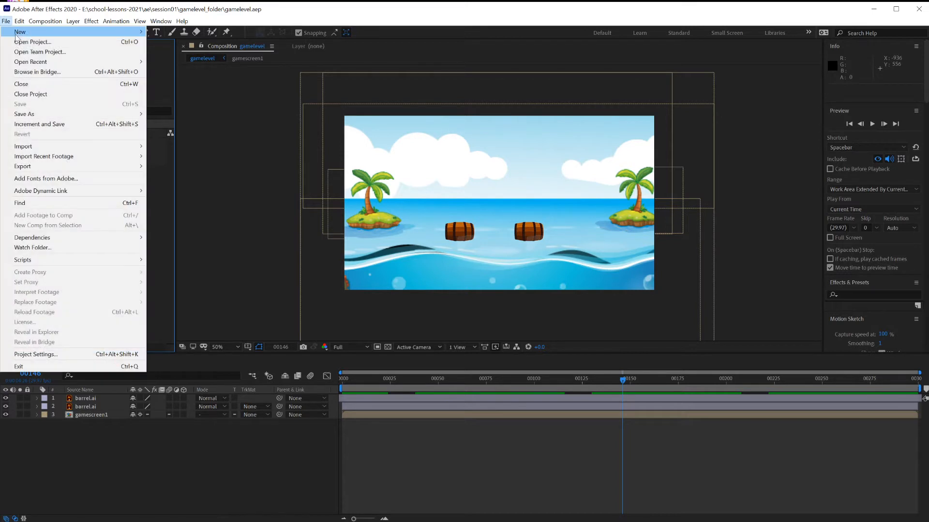
- Start a new project, and open gamelevel.aep from the gamelevel_folder
mouse_move(16, 35)
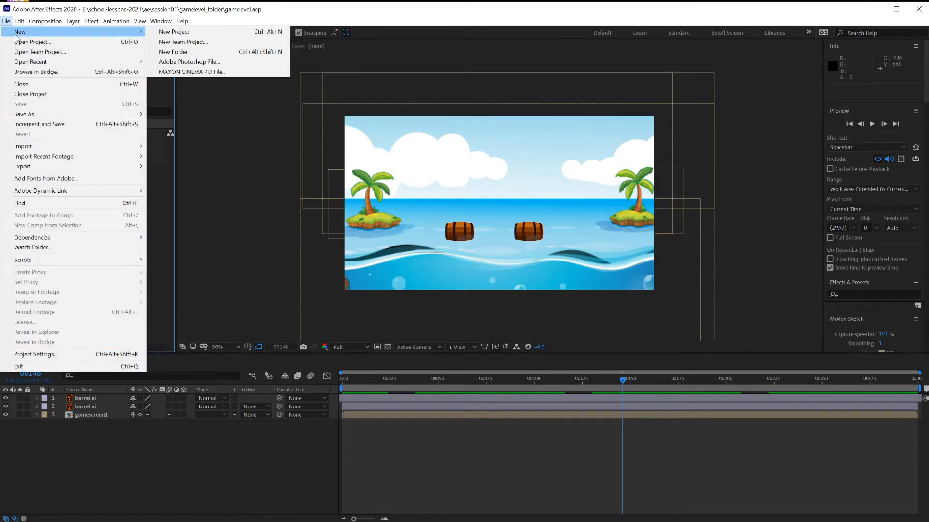
left_click(174, 32)
left_click(6, 21)
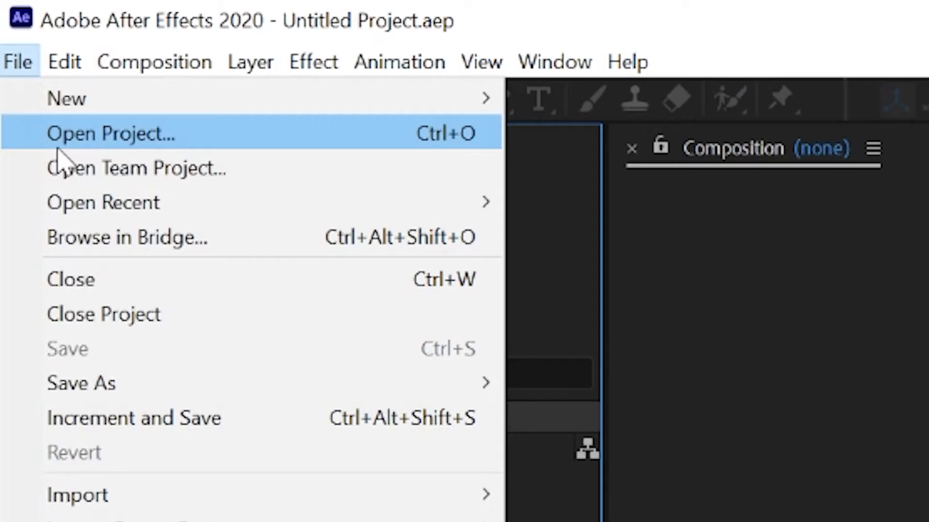
left_click(17, 42)
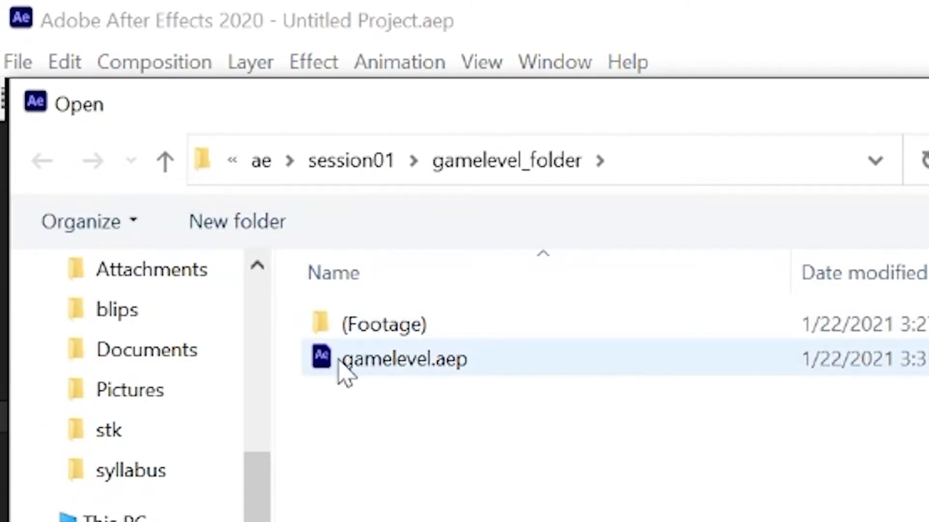
double_click(434, 368)
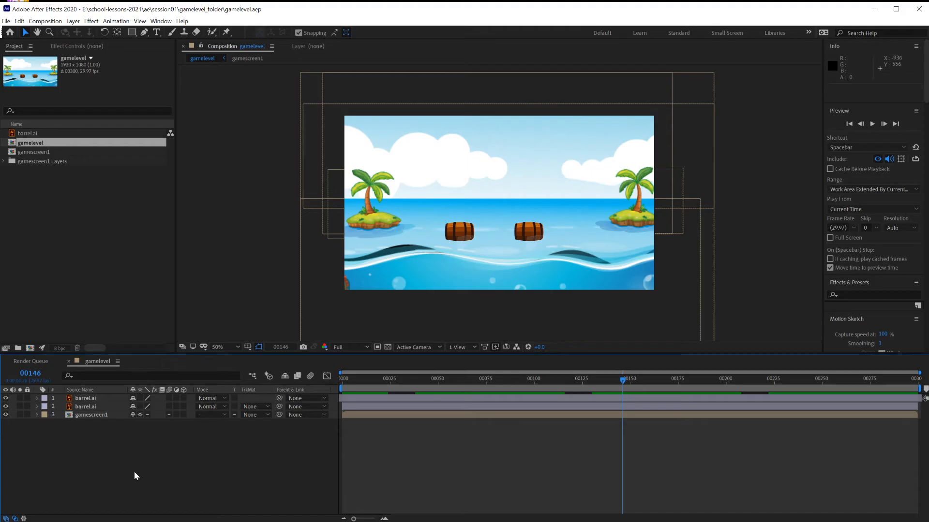
- Import critter1.ai from the session01 gamelevel folder as footage with merged layers
left_click(6, 21)
mouse_move(60, 150)
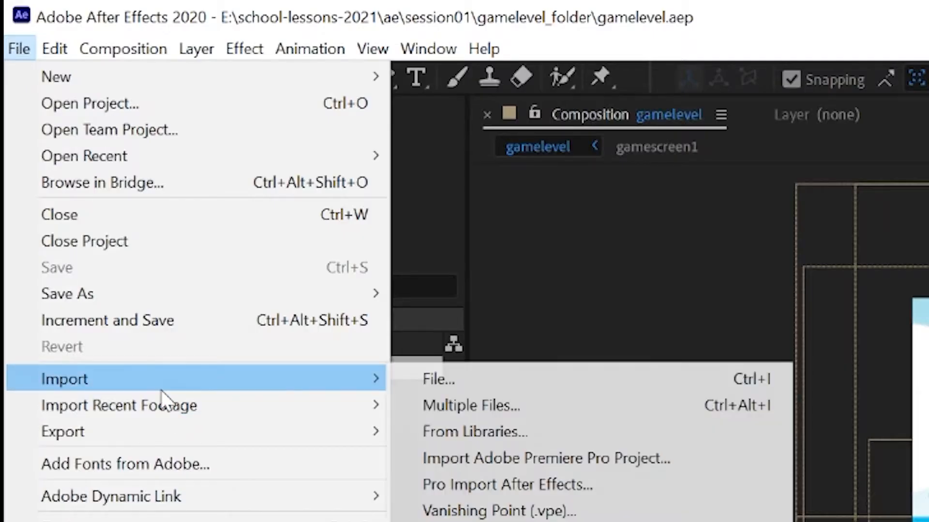
left_click(471, 387)
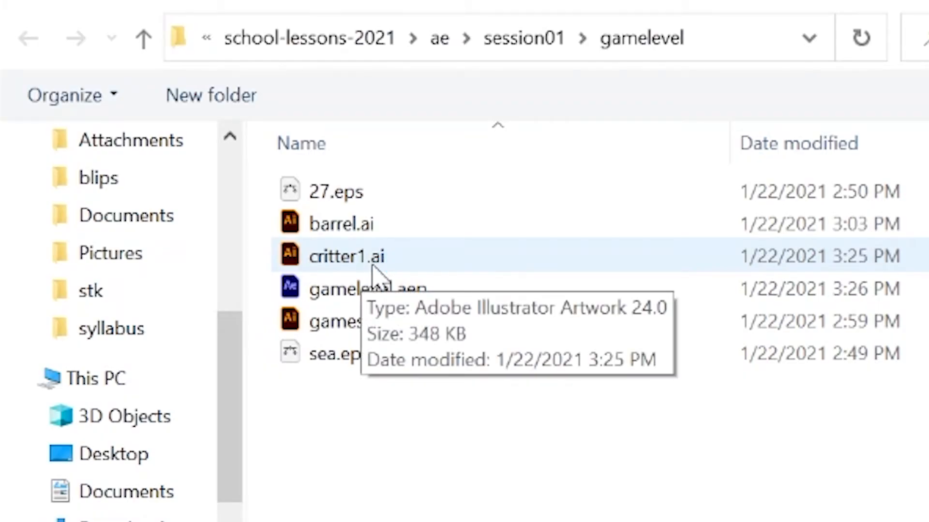
left_click(375, 271)
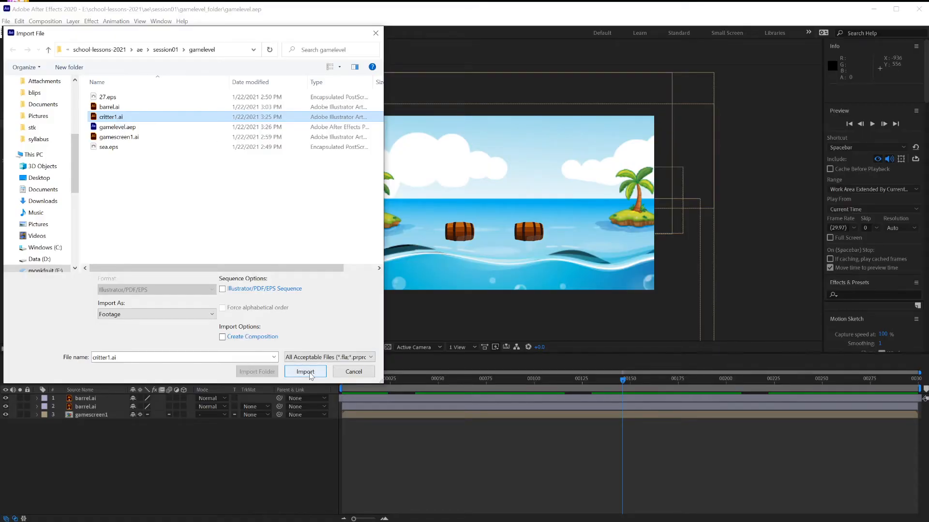
left_click(310, 372)
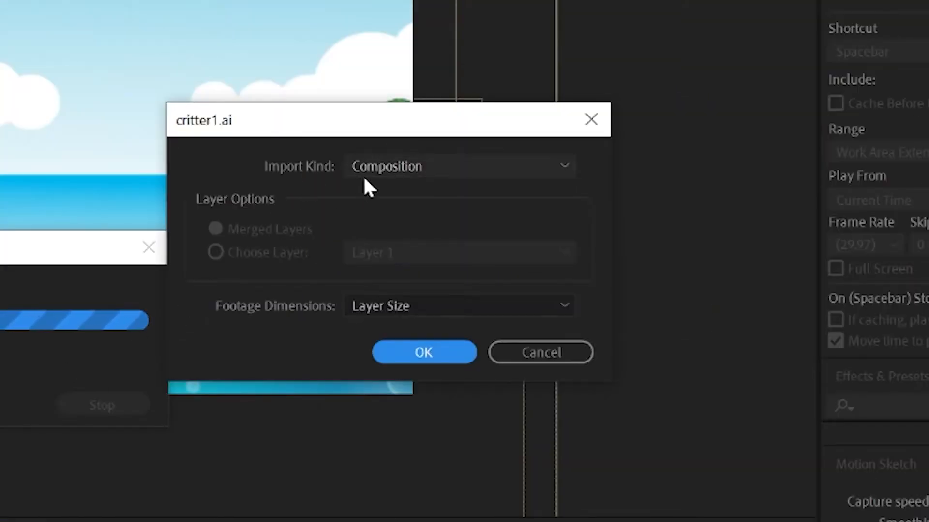
left_click(381, 169)
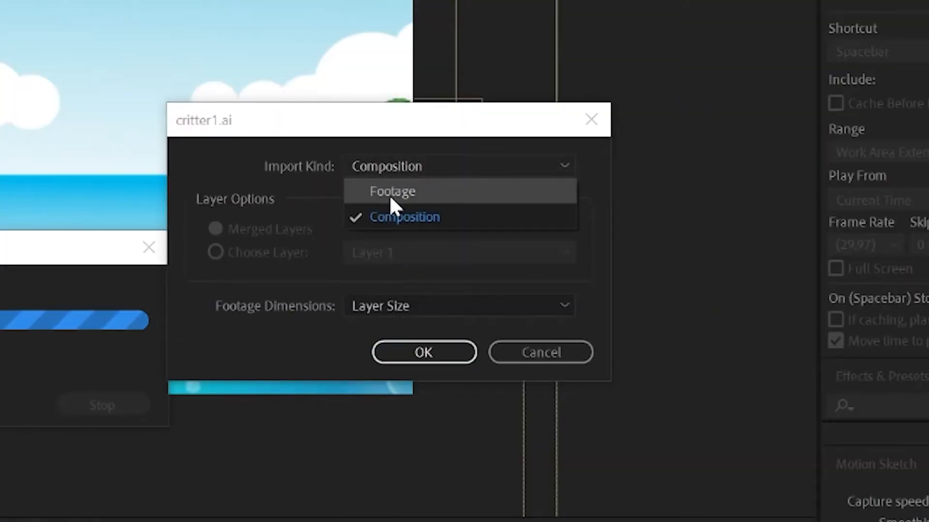
left_click(393, 208)
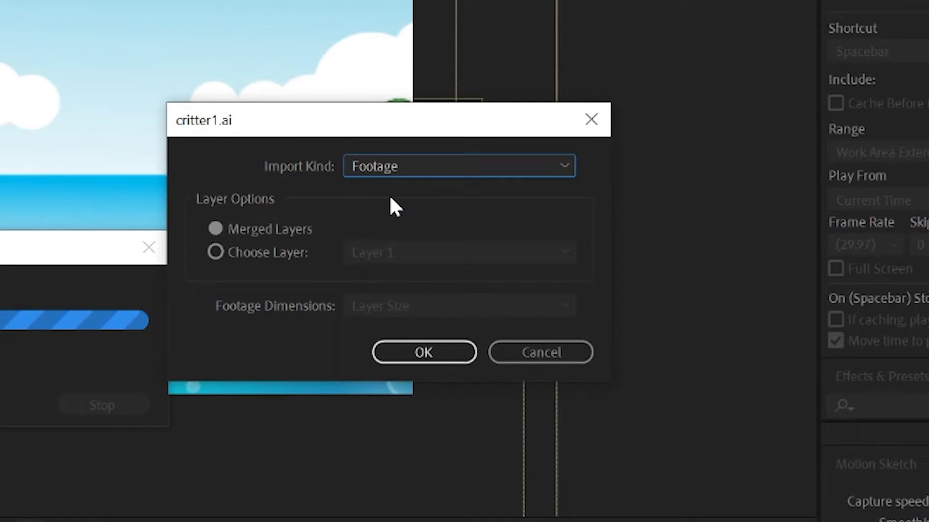
left_click(422, 352)
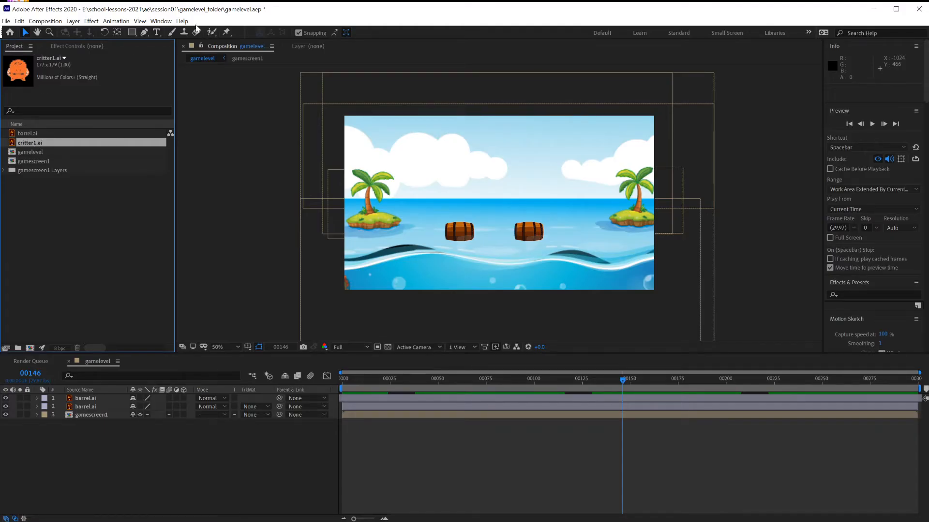
left_click(161, 22)
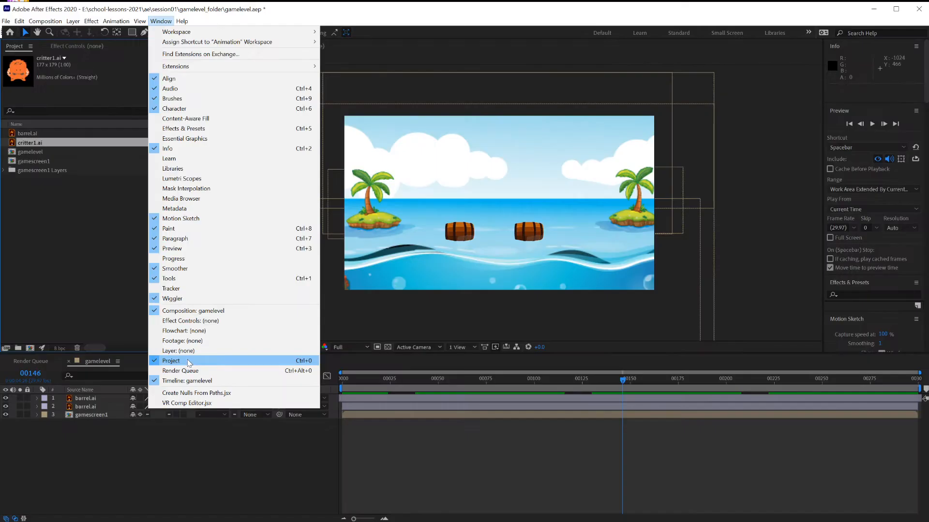
left_click(203, 283)
- Add critter1.ai to the gamelevel composition and place it as the topmost layer, above both barrels
left_click(29, 144)
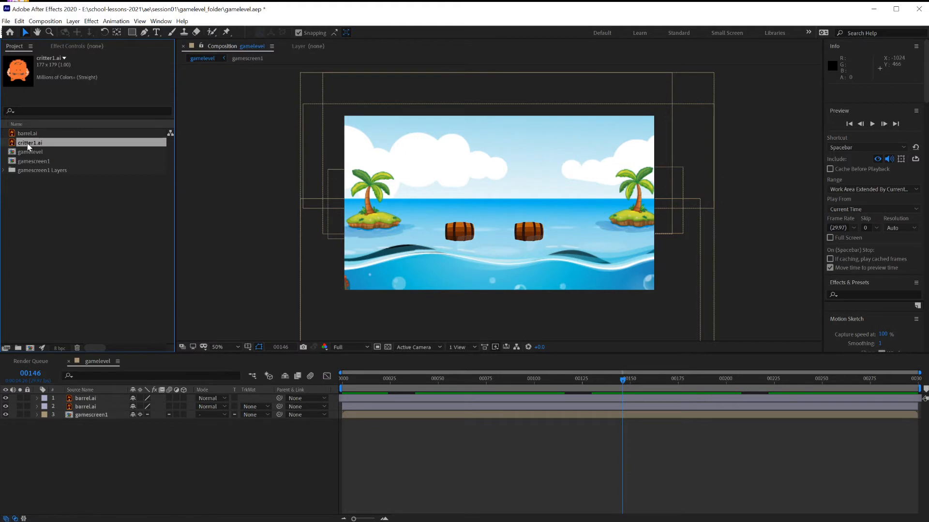
left_click_drag(28, 146, 25, 397)
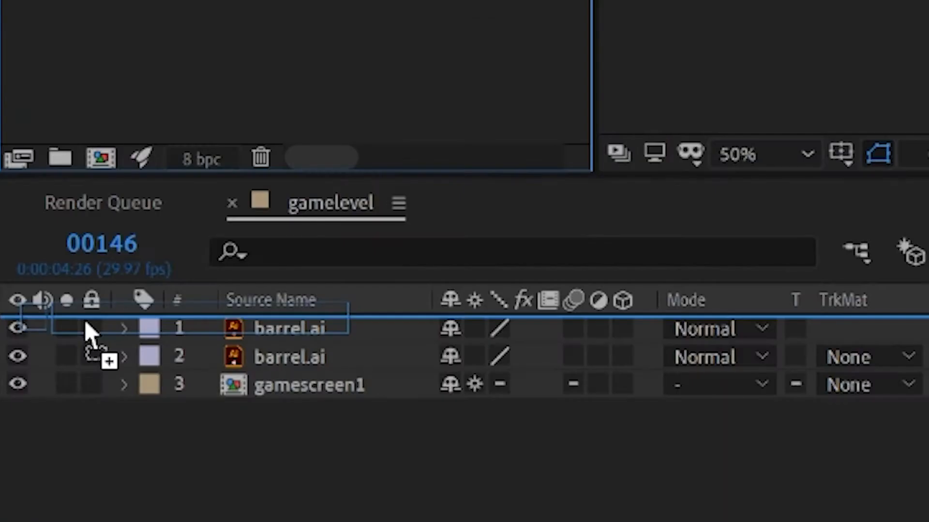
left_click_drag(85, 322, 93, 201)
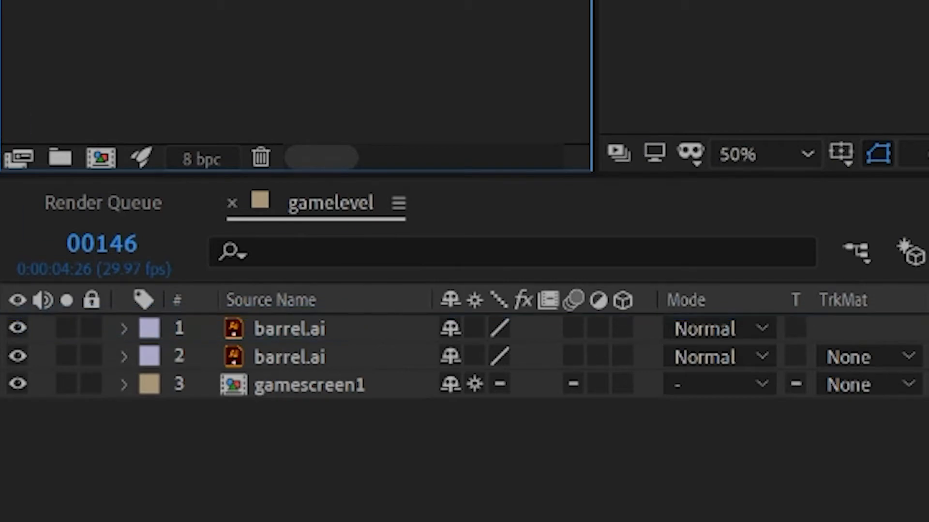
left_click_drag(116, 4, 91, 380)
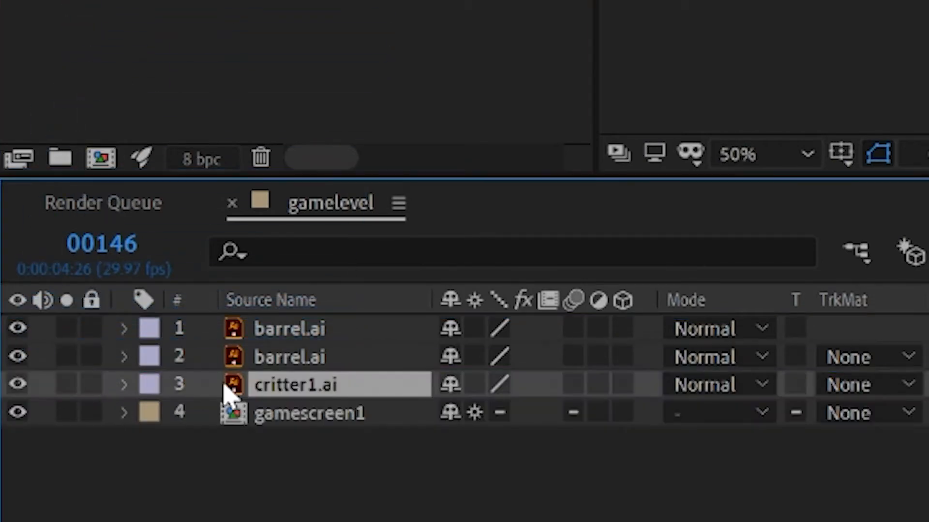
left_click_drag(297, 401, 299, 334)
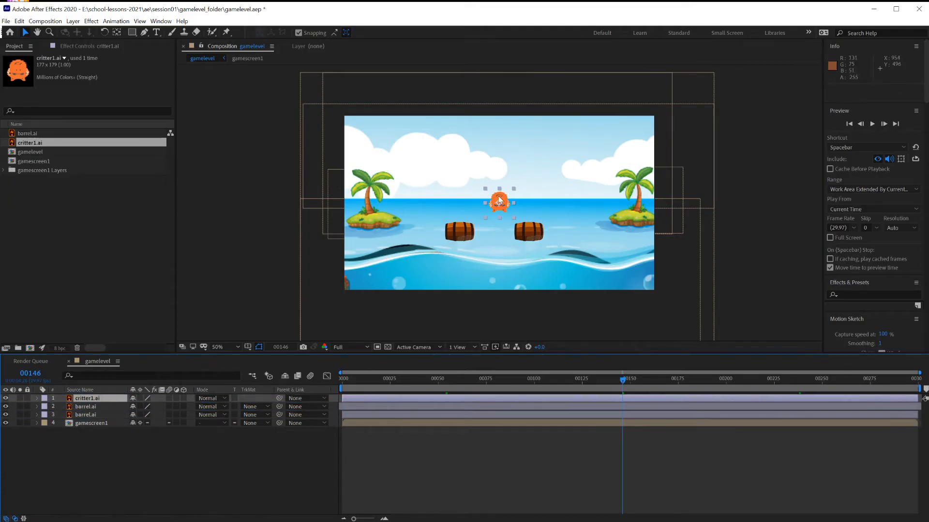
- Move the orange critter onto the island with the palm tree at the left, at about 250, 574
left_click_drag(501, 203, 392, 210)
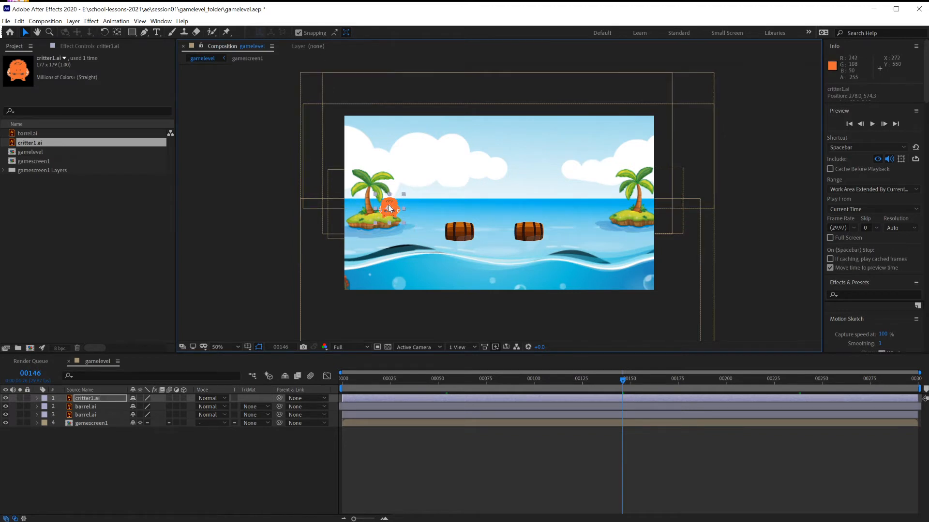
mouse_move(390, 207)
left_mouse_down()
mouse_move(468, 207)
mouse_move(462, 215)
mouse_move(506, 205)
mouse_move(521, 218)
mouse_move(618, 199)
mouse_move(636, 212)
mouse_move(375, 202)
left_mouse_up()
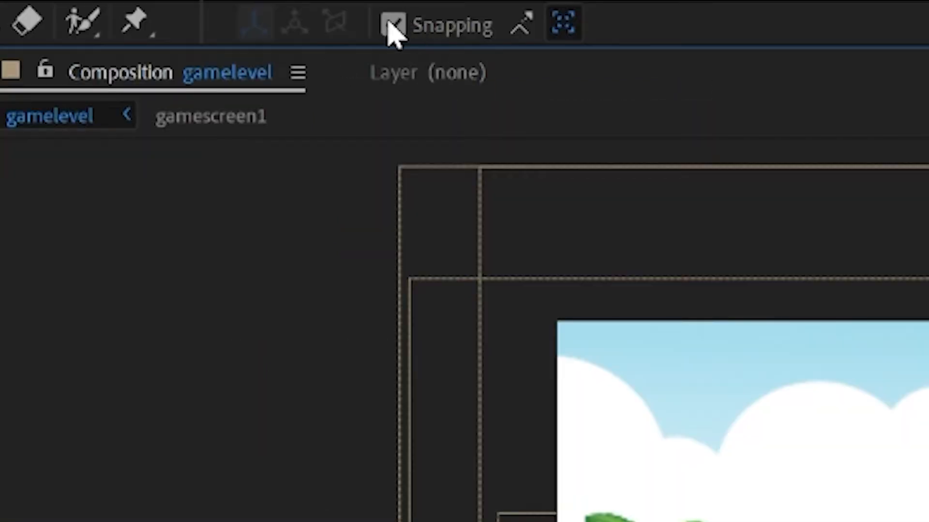
left_click(391, 26)
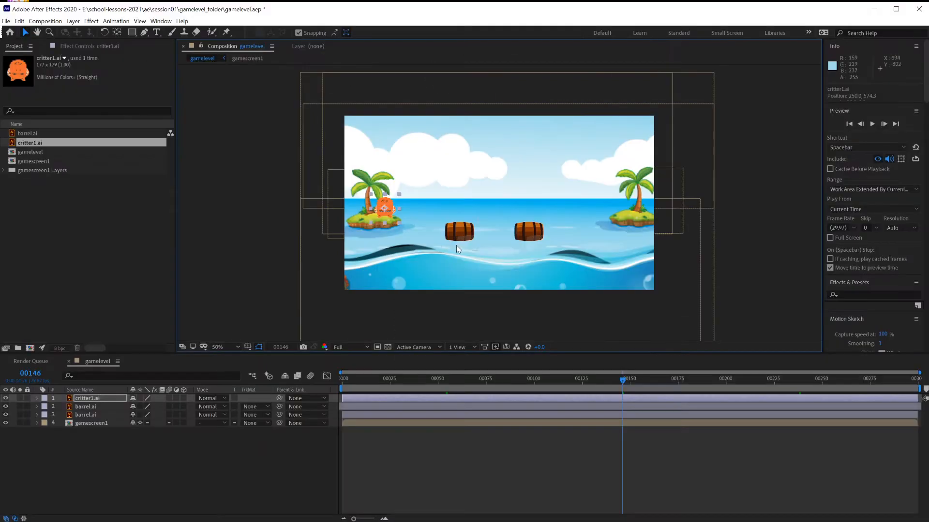
- Preview the gamelevel animation from frame 0 and stop the playback
left_click_drag(624, 382, 317, 372)
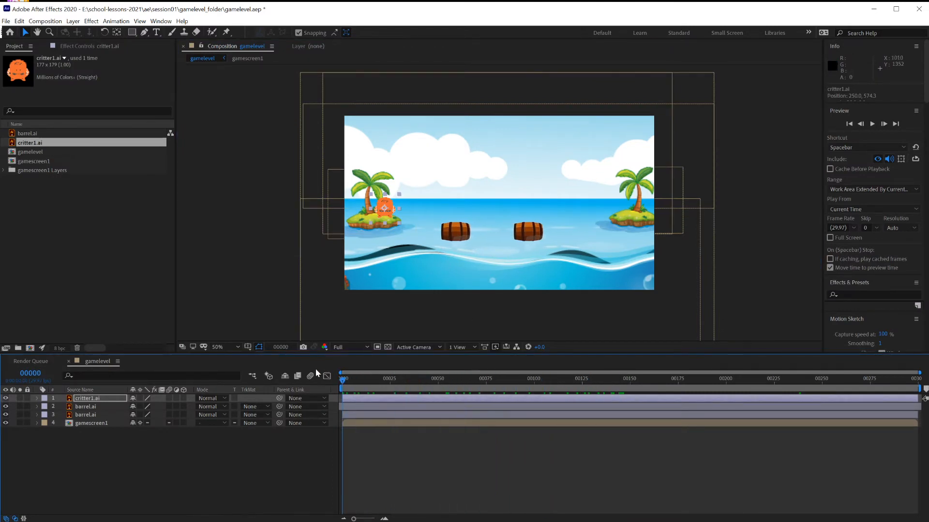
key("space")
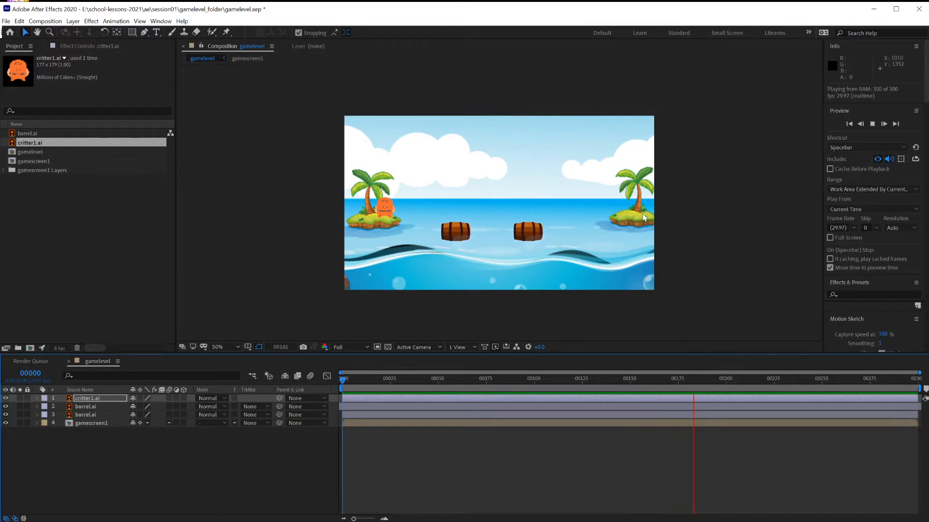
left_click(387, 379)
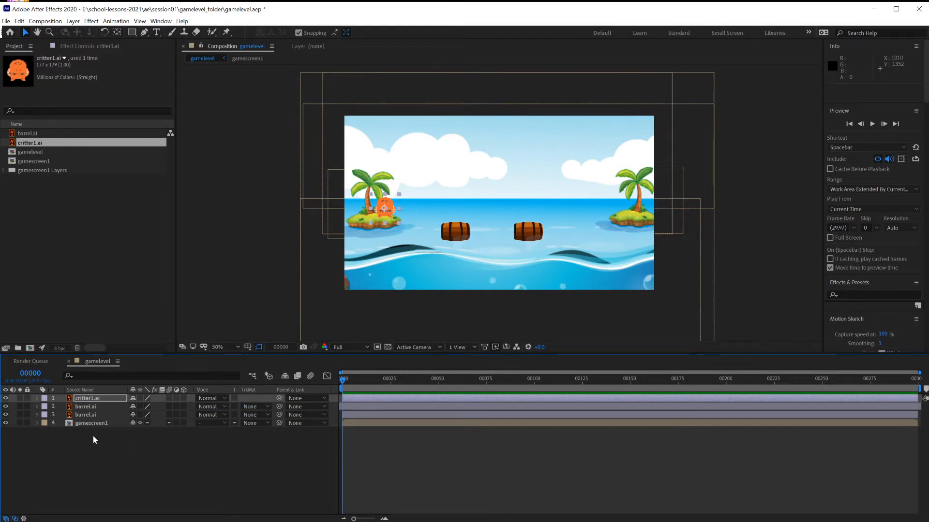
- Nudge the critter along the island to about 266, 574 and turn off snapping
mouse_move(384, 208)
left_mouse_down()
mouse_move(427, 188)
mouse_move(455, 218)
mouse_move(411, 193)
mouse_move(384, 209)
left_mouse_up()
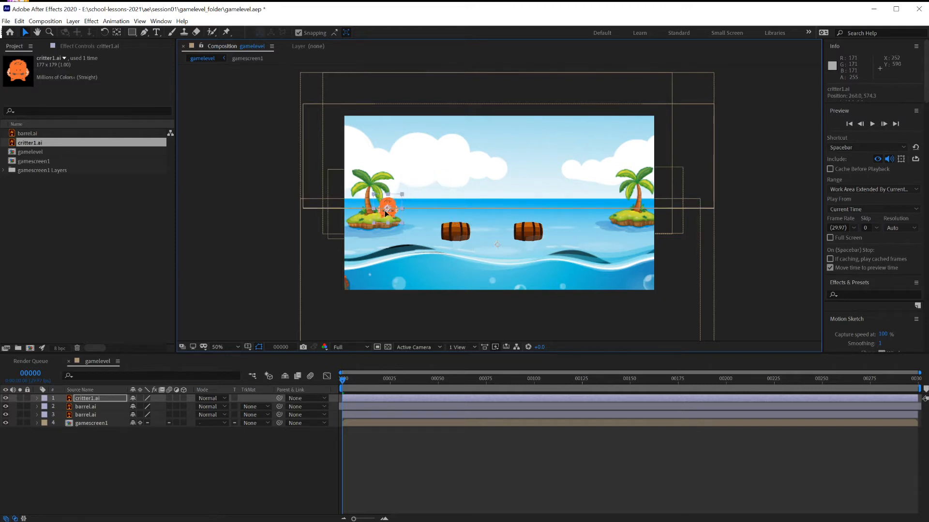
left_click(299, 33)
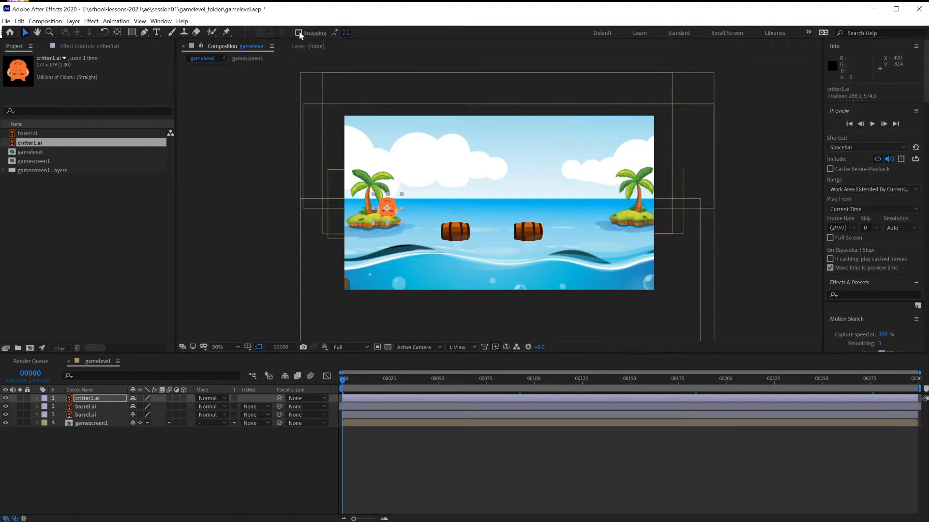
left_click(299, 33)
- Reveal the transform properties of the critter1.ai layer and set a Position keyframe at frame 0
left_click_drag(344, 379, 296, 376)
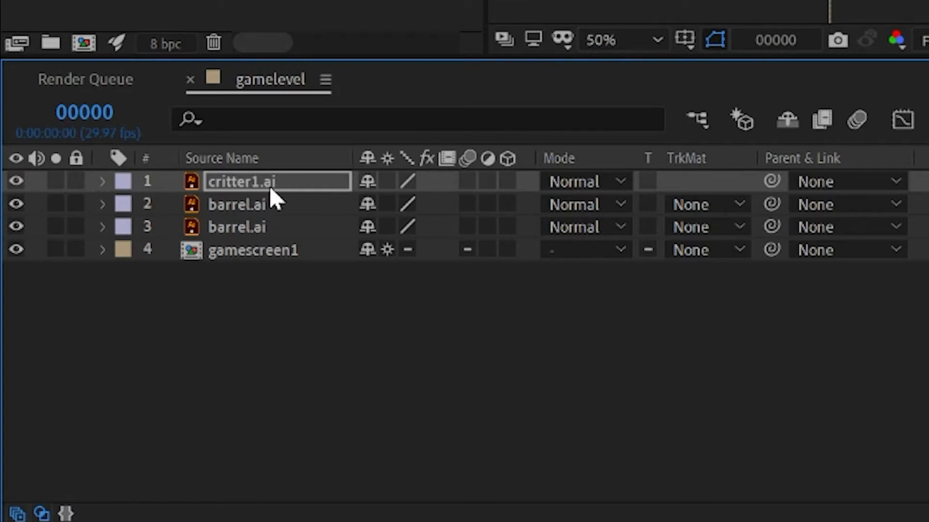
left_click(101, 182)
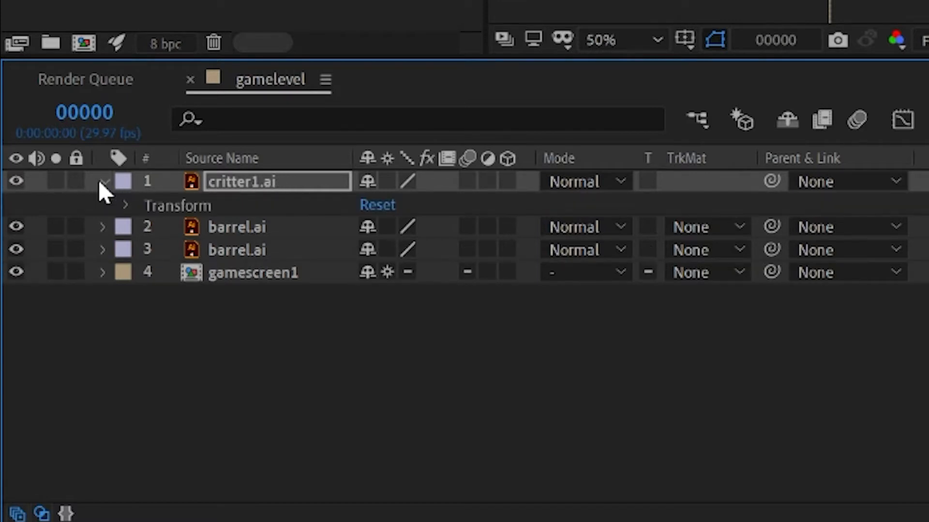
left_click(126, 205)
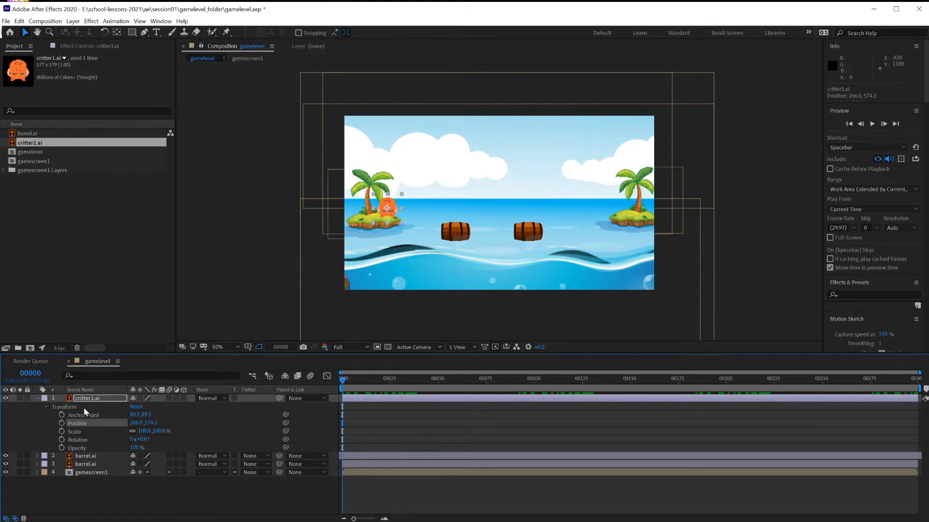
left_click(47, 407)
left_click(47, 406)
left_click(62, 423)
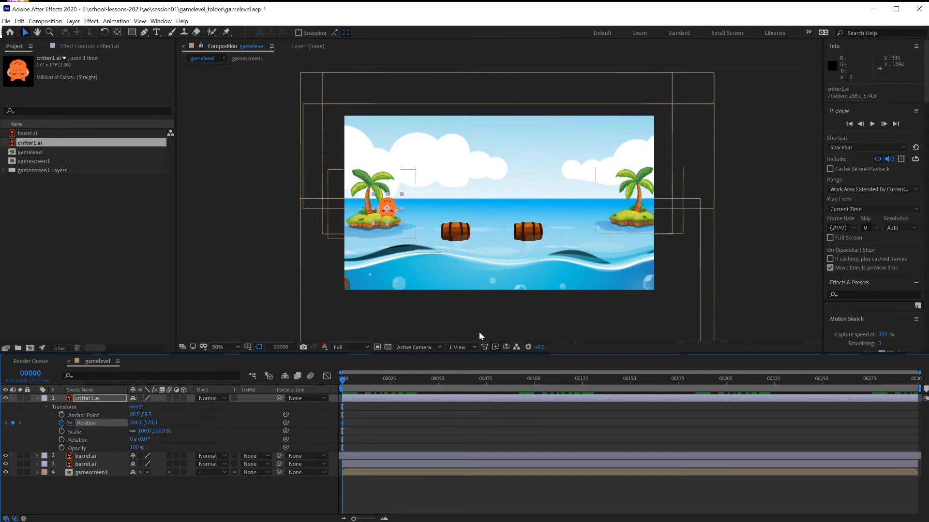
- Preview the animation from frame 0 twice, stopping the second playback around frame 43
key("space")
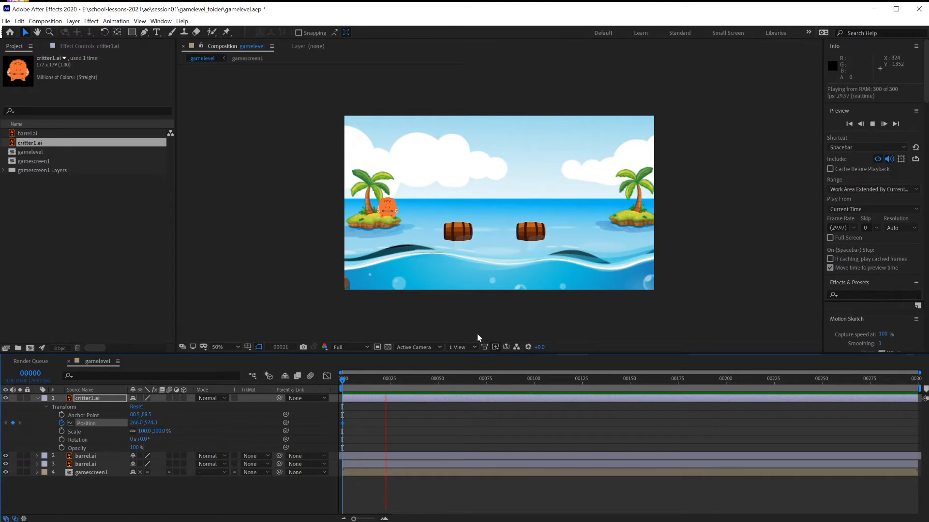
key("space")
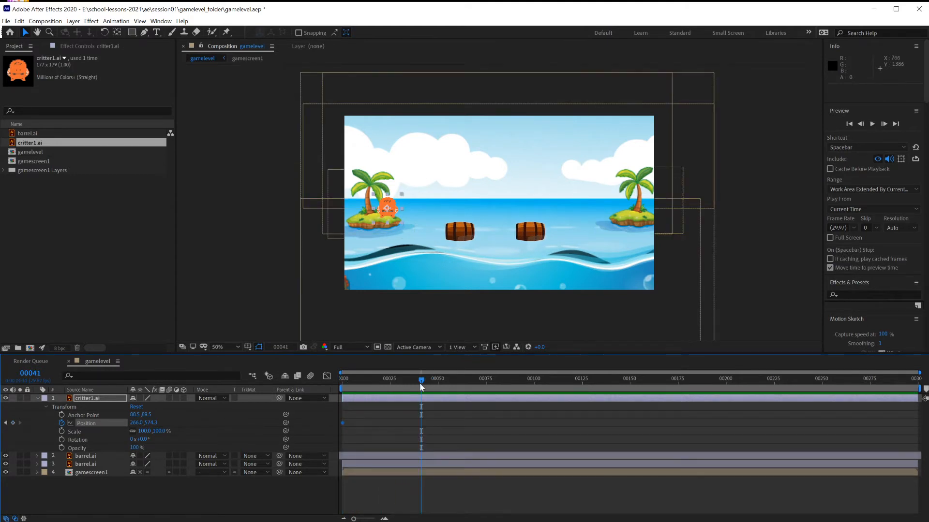
left_click_drag(421, 383, 304, 386)
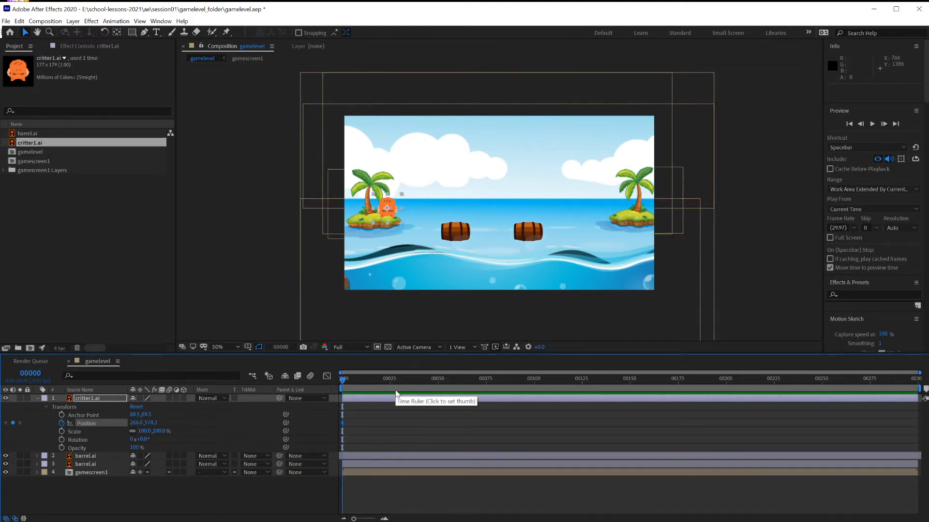
key("space")
key("space")
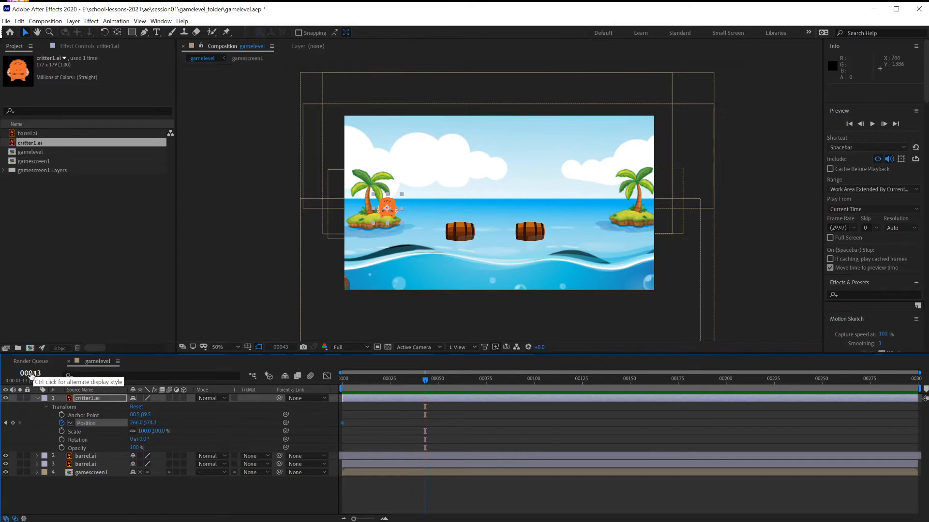
- Switch the time display from frames to timecode and move the current time to 0:00:01:00
left_click(31, 375, "ctrl")
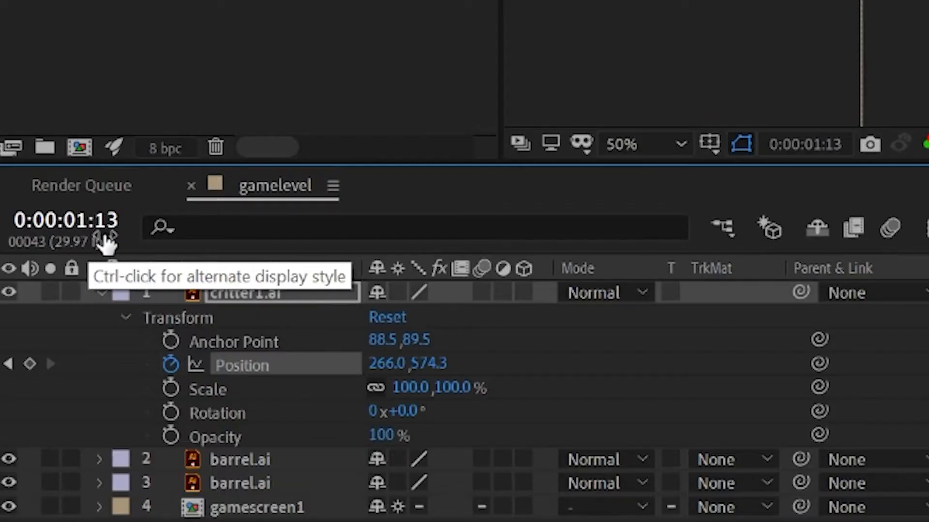
left_click(116, 222)
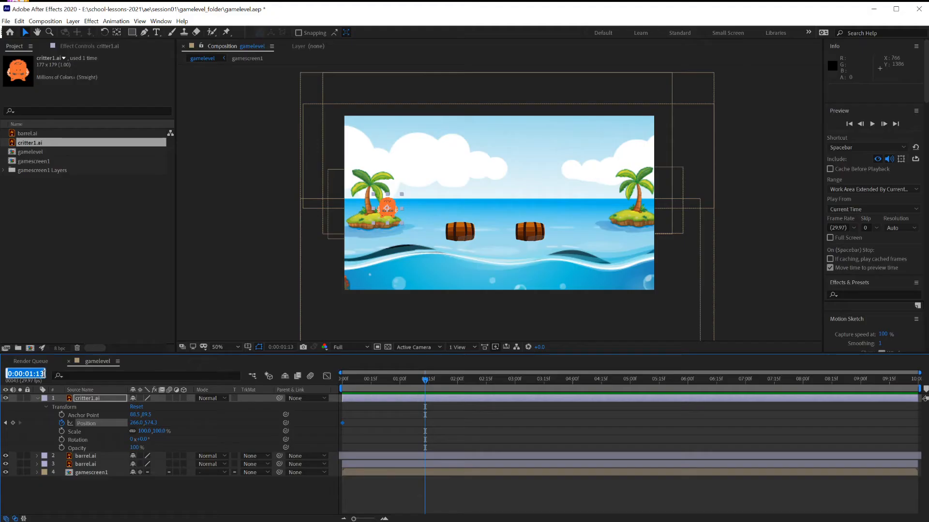
left_click(43, 374)
left_click_drag(39, 374, 35, 374)
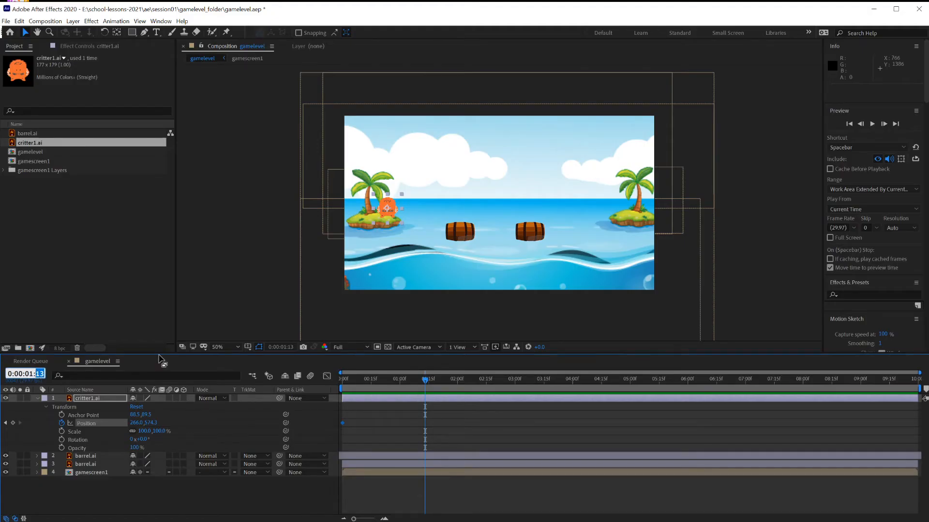
type("00")
key("Return")
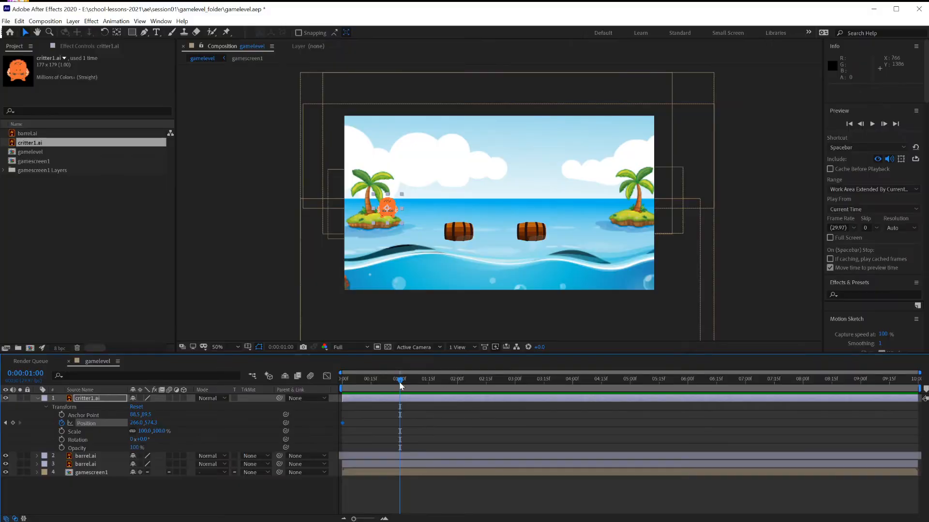
- At 0:00:01:00, place the critter on top of the left barrel at about 708, 614 to keyframe its position
mouse_move(399, 382)
left_mouse_down()
mouse_move(427, 382)
mouse_move(399, 383)
mouse_move(408, 384)
left_mouse_up()
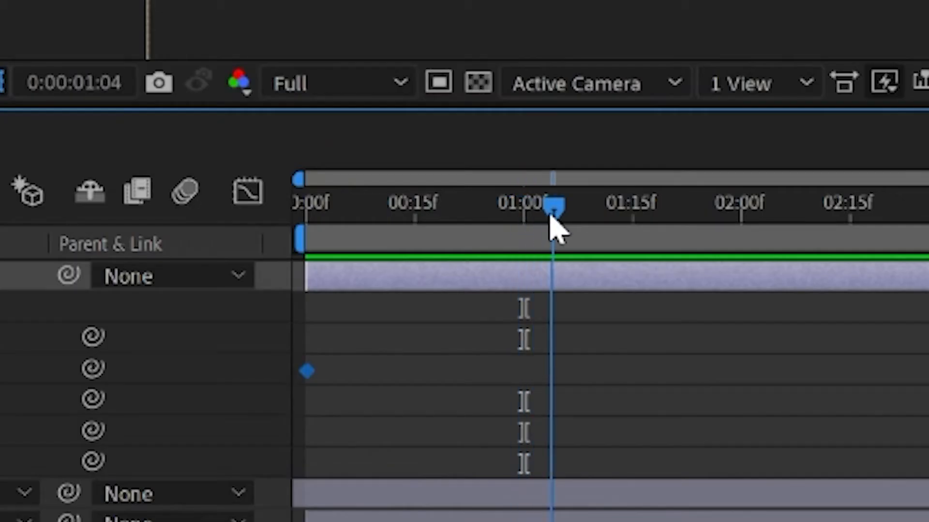
left_click_drag(556, 230, 524, 224)
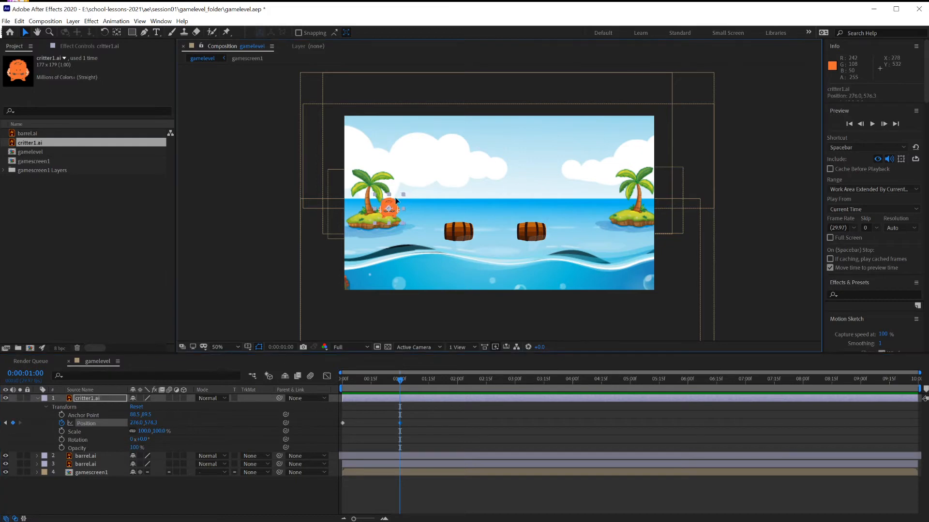
left_click_drag(388, 206, 458, 211)
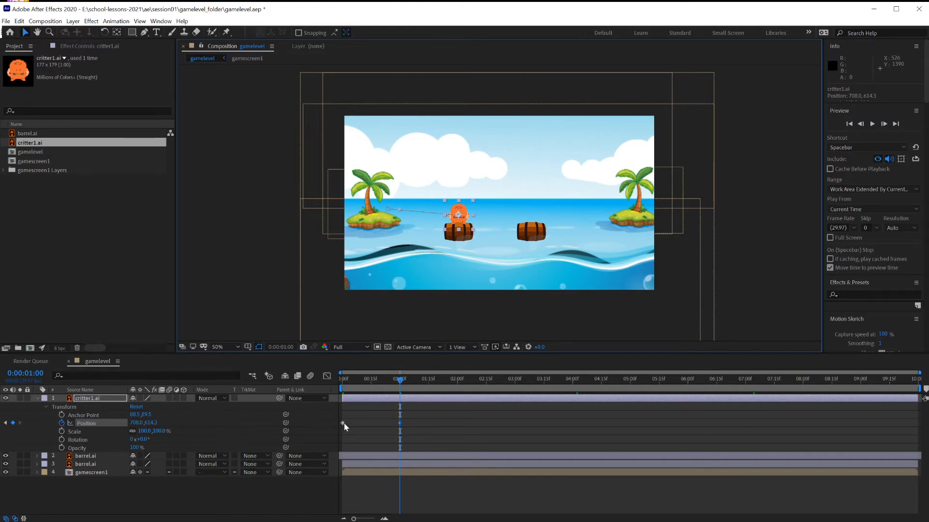
- Preview the critter's movement to the left barrel from the first frame and stop the playback
left_click_drag(399, 381, 300, 380)
key("space")
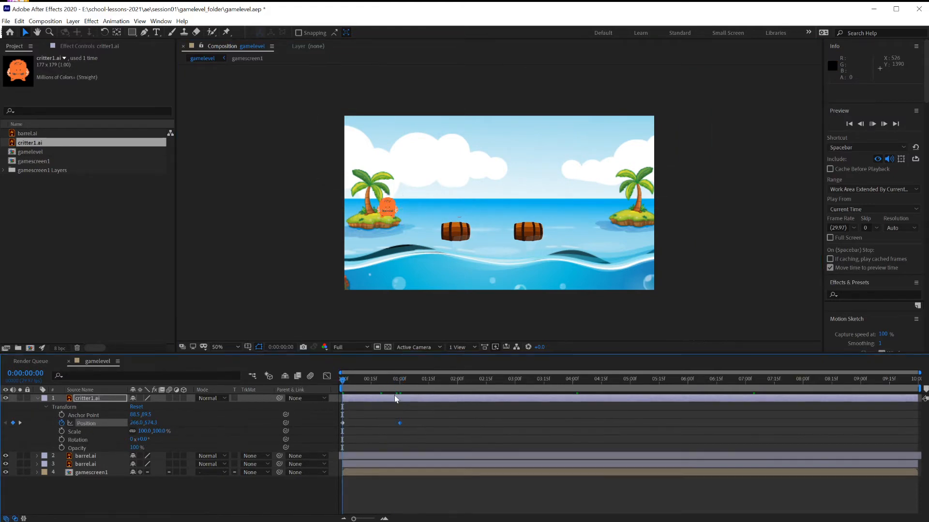
key("space")
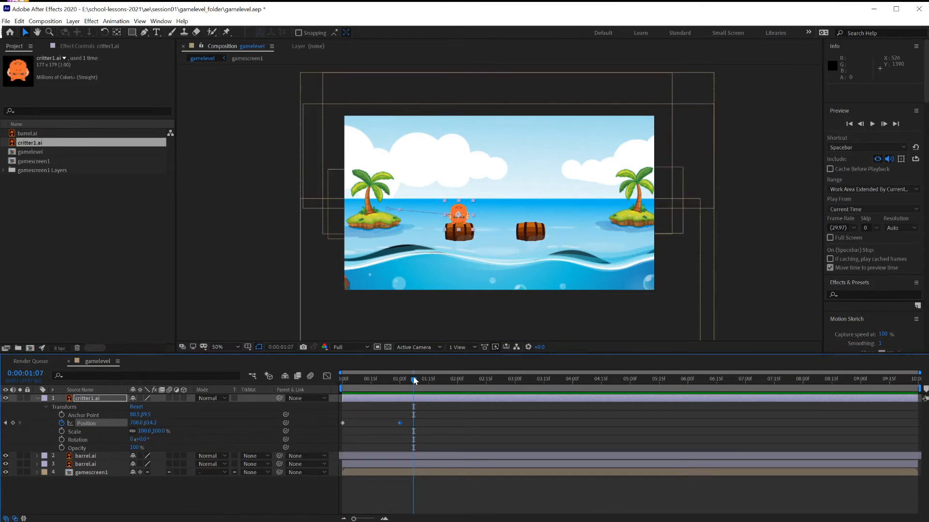
- At 0:00:00:17, raise the critter into the sky to about 514, 327 and preview the jump from the first frame
left_click_drag(404, 381, 376, 409)
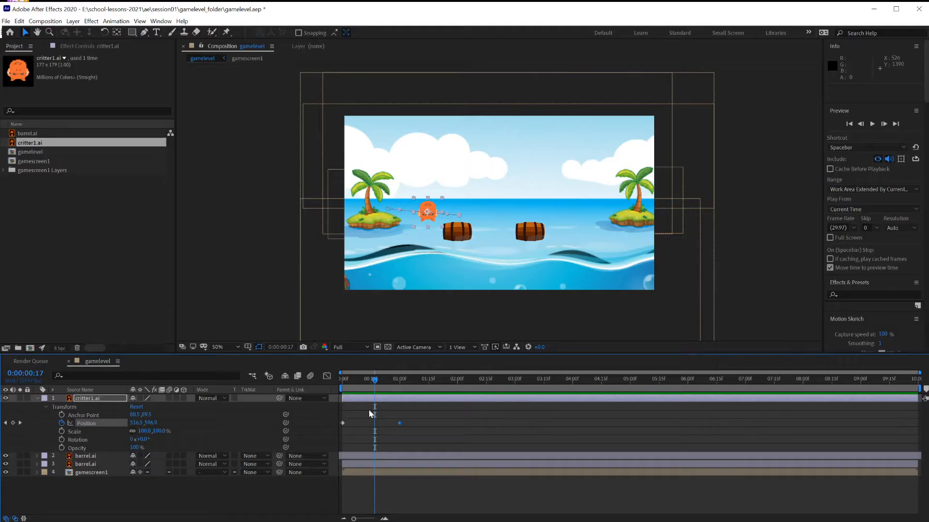
left_click(429, 209)
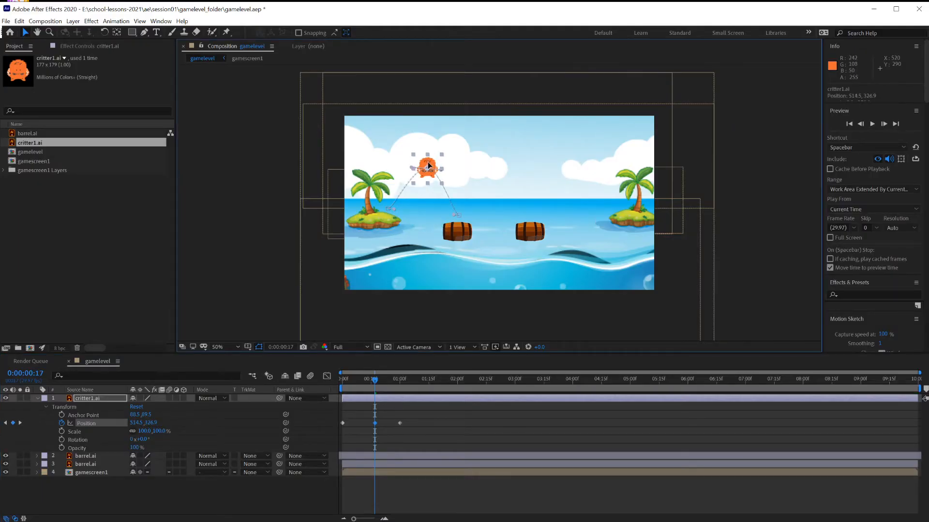
key("Home")
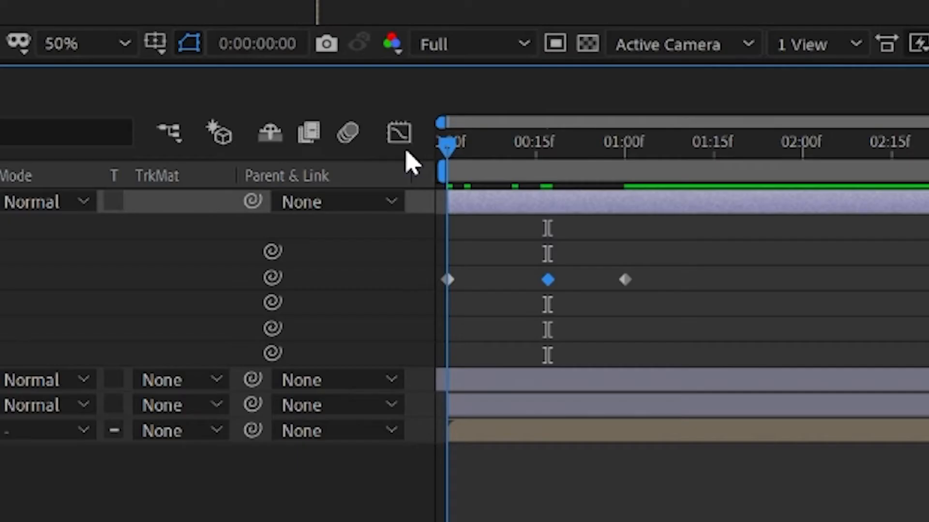
key("space")
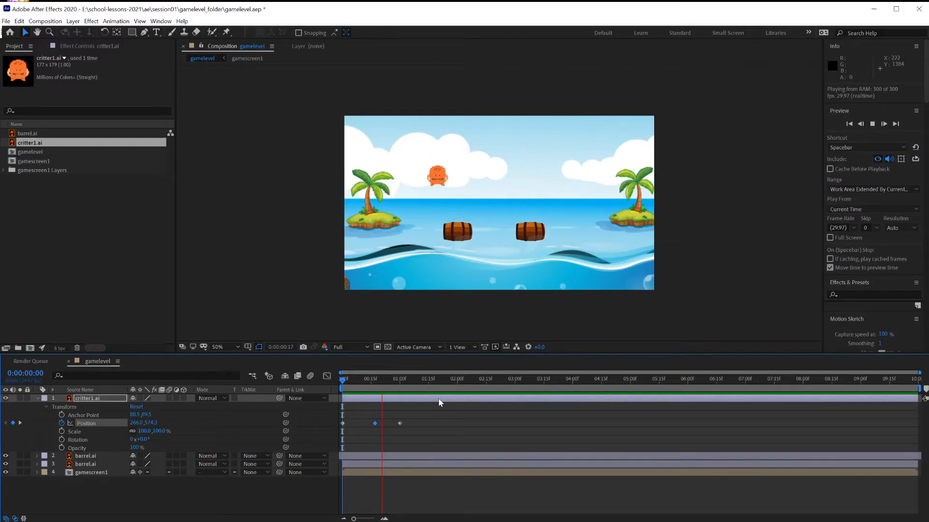
- Keyframe the critter on the right barrel at 0:00:02:00, about 1136, 604, and raise it high between the barrels at about 0:00:01:15
left_click_drag(349, 377, 454, 412)
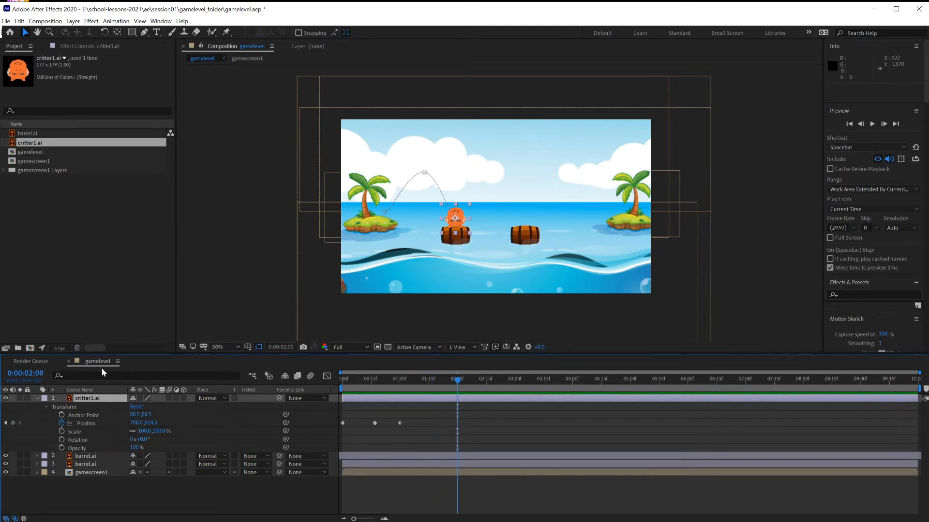
left_click_drag(473, 206, 526, 211)
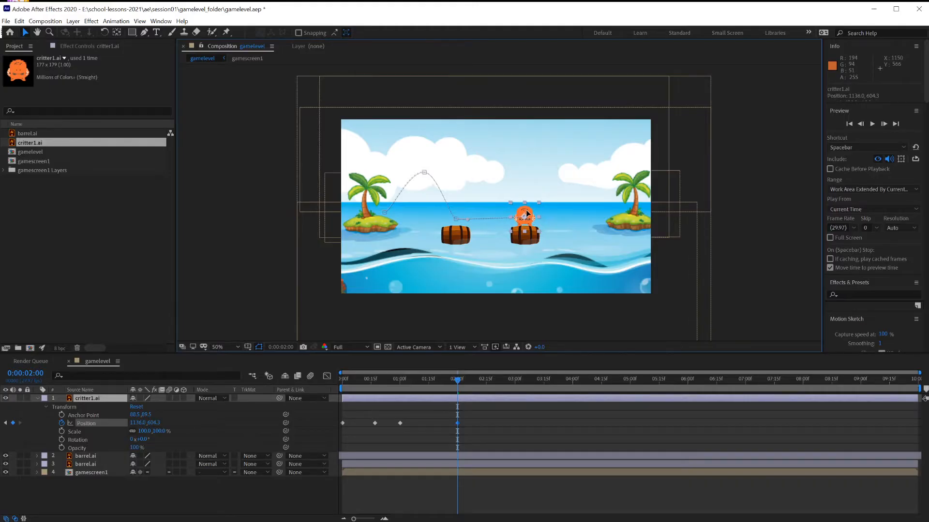
left_click_drag(458, 379, 429, 385)
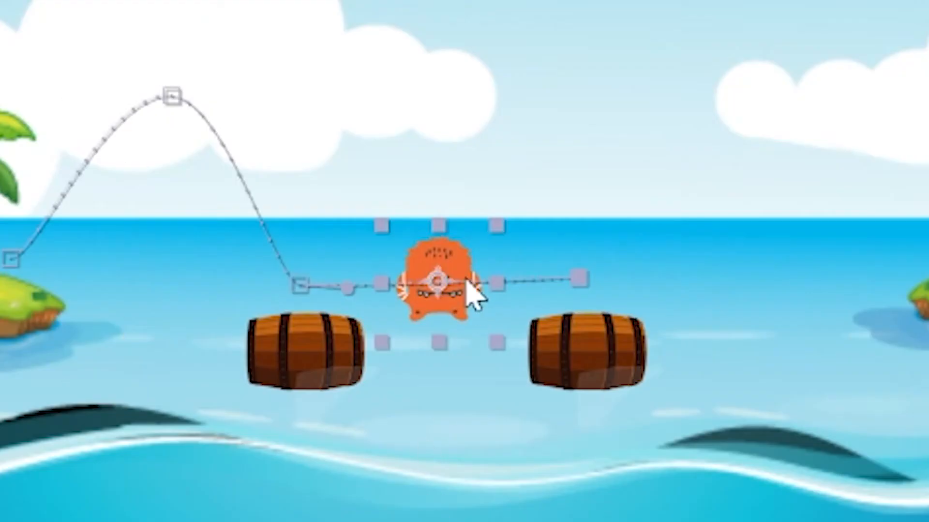
left_click_drag(453, 271, 469, 104)
- Preview both jumps from the first frame, stop the playback and park the current time at 0:00:02:00
key("Home")
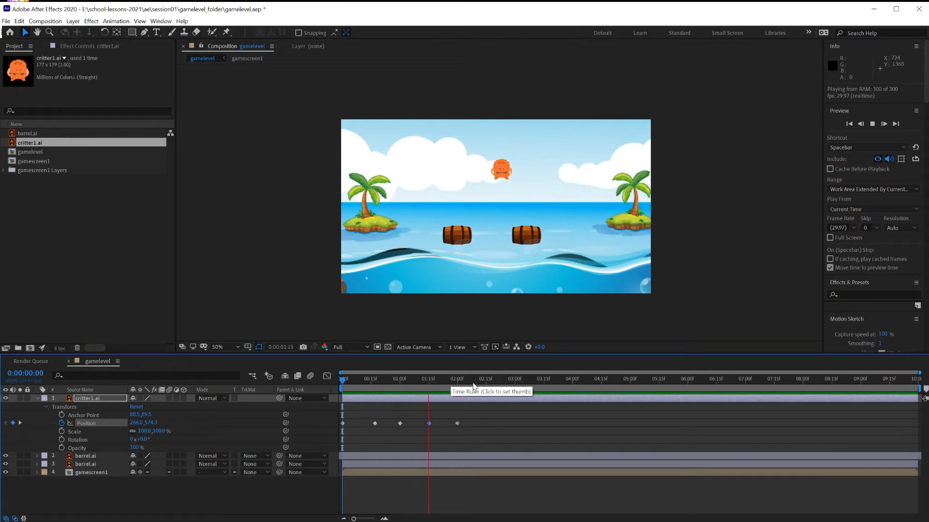
left_click(453, 379)
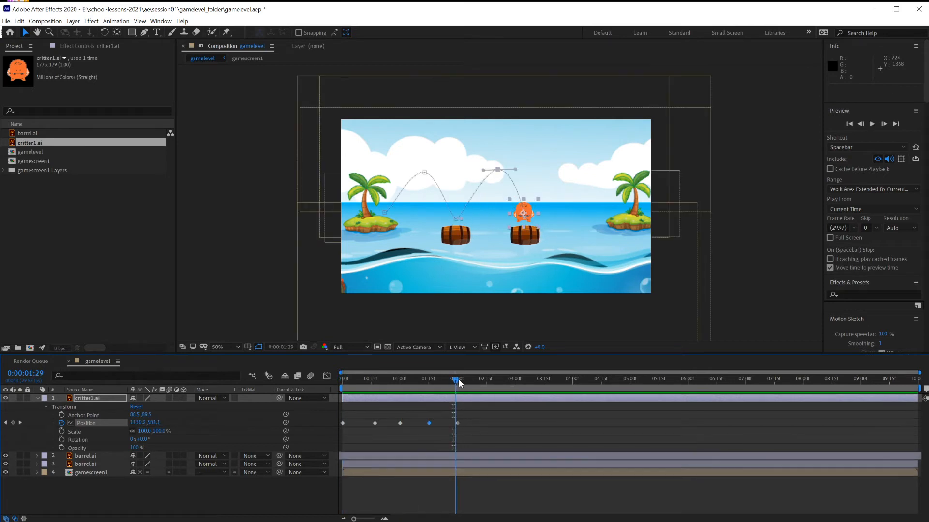
left_click(459, 381)
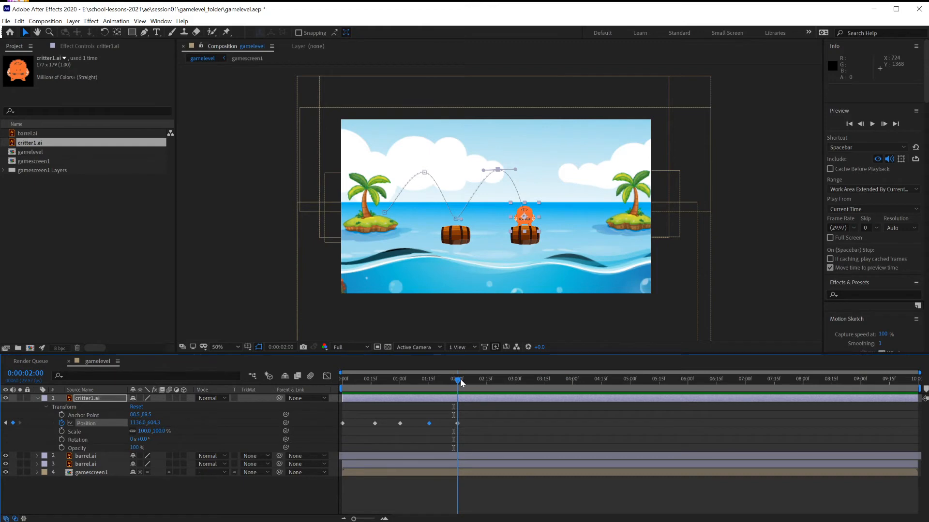
- Keyframe the critter on the right island at 0:00:03:00, about 1766, 552, and raise it to about 1470, 236 at 0:00:02:14
left_click_drag(461, 379, 517, 386)
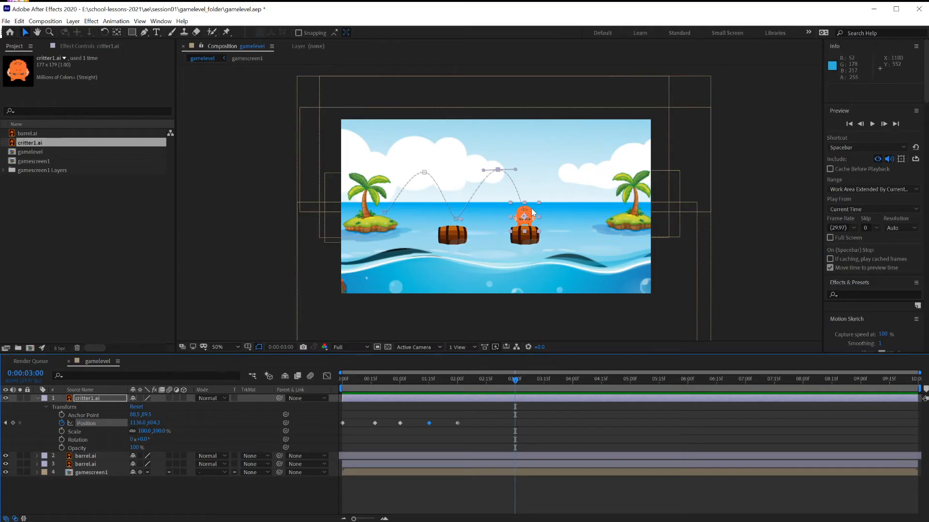
left_click_drag(533, 212, 536, 214)
left_click_drag(630, 202, 633, 205)
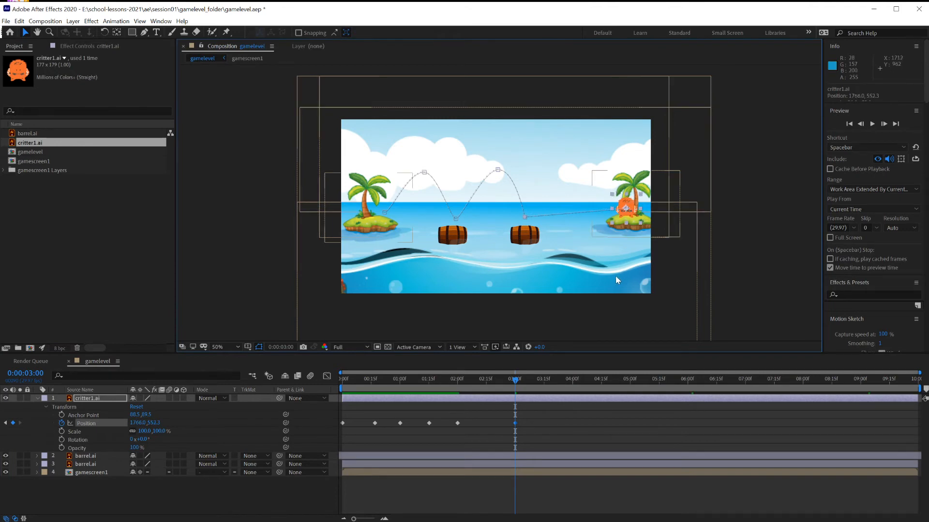
left_click_drag(515, 380, 485, 379)
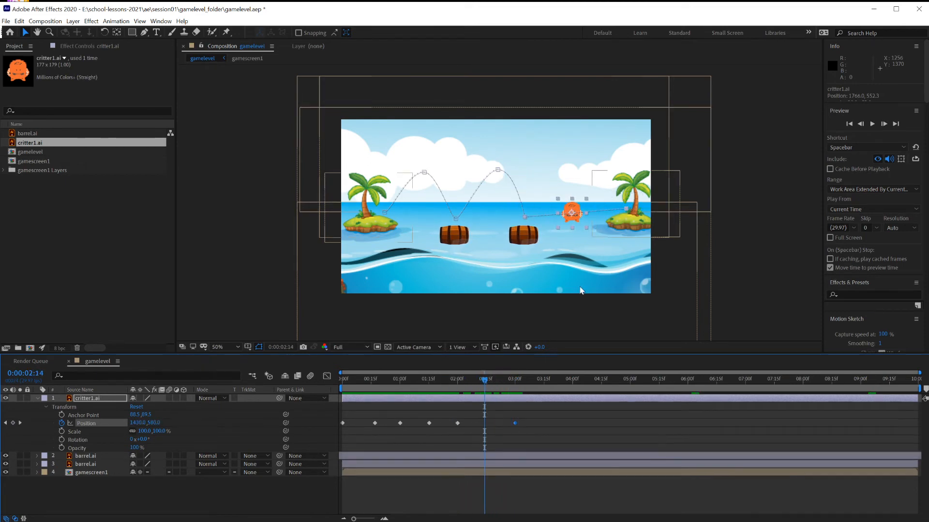
left_click_drag(577, 209, 579, 152)
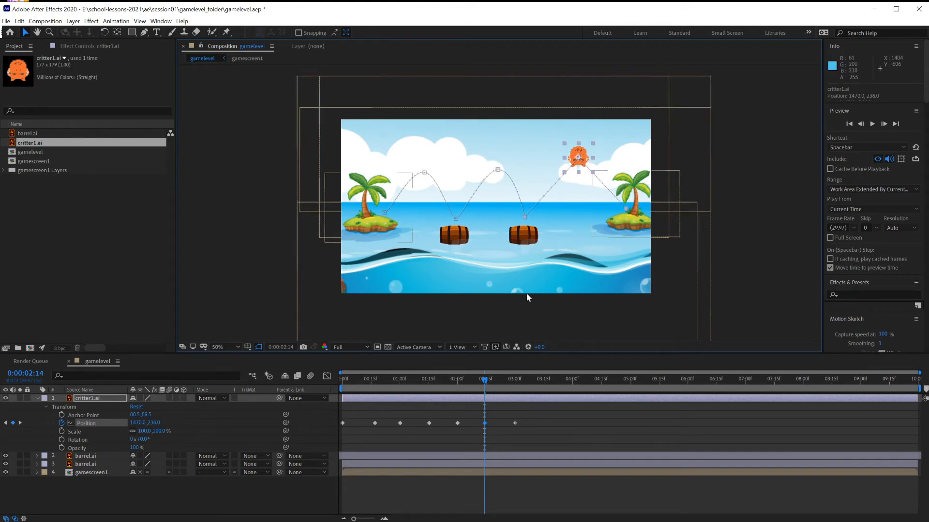
- Preview all three jumps from the first frame and stop the playback just after 0:00:03:00
left_click_drag(487, 381, 332, 389)
key("space")
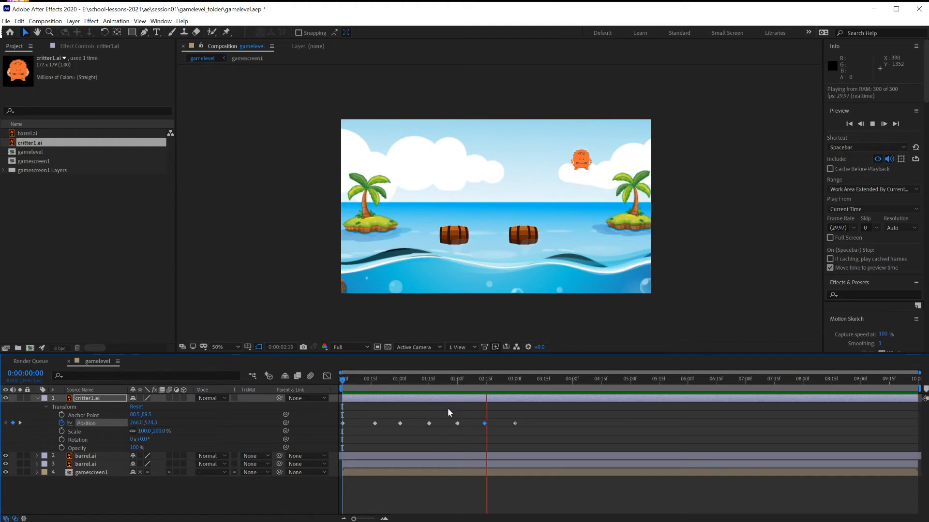
left_click(512, 380)
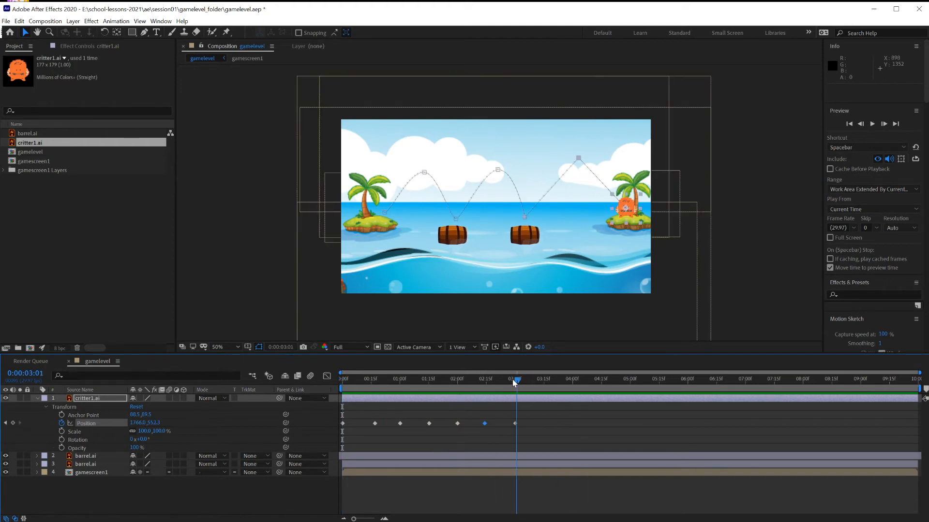
- Keyframe a hop on the right island: critter up at about 1726, 366 at 0:00:03:15 and down at about 1706, 566 at 0:00:03:23
left_click_drag(514, 384, 541, 384)
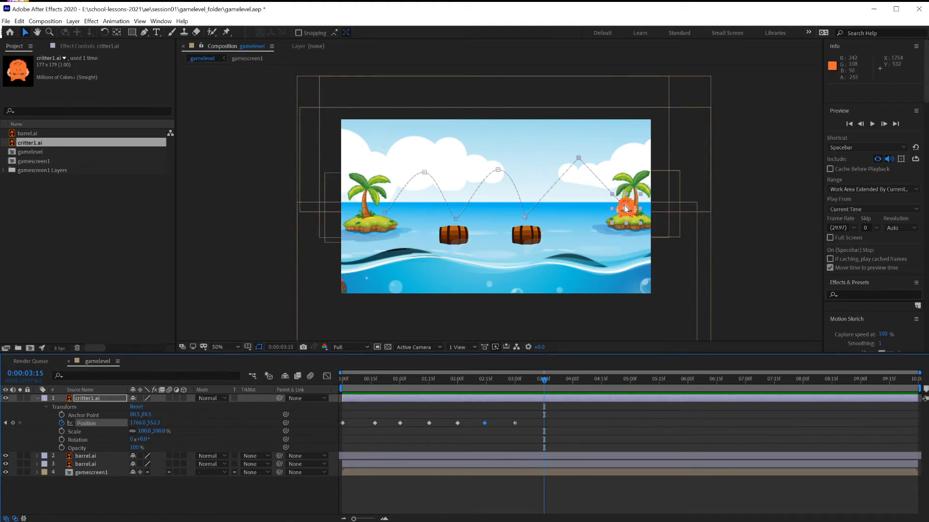
left_click_drag(625, 209, 619, 178)
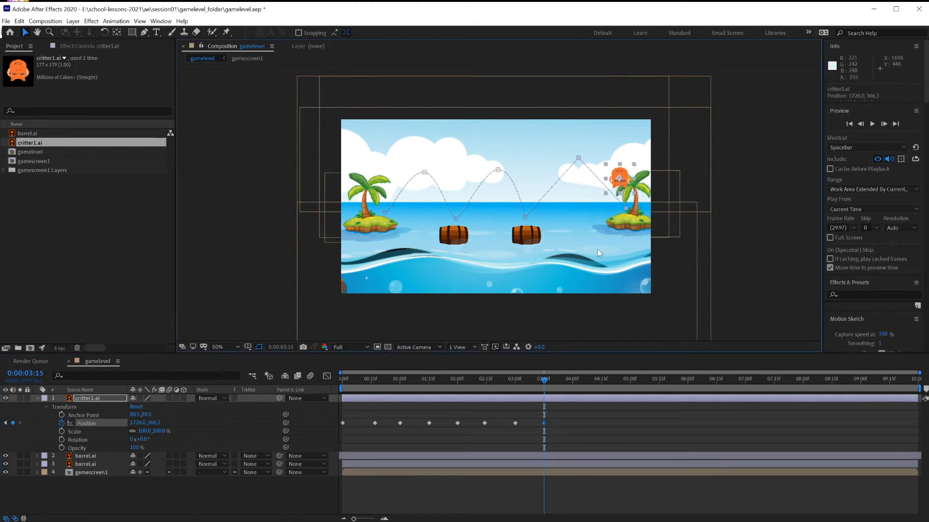
left_click_drag(544, 379, 559, 379)
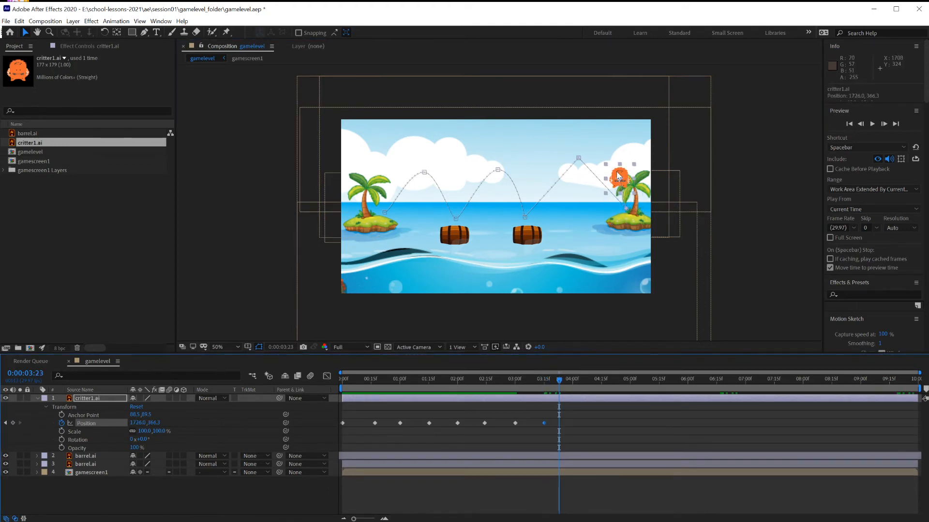
left_click_drag(618, 176, 614, 203)
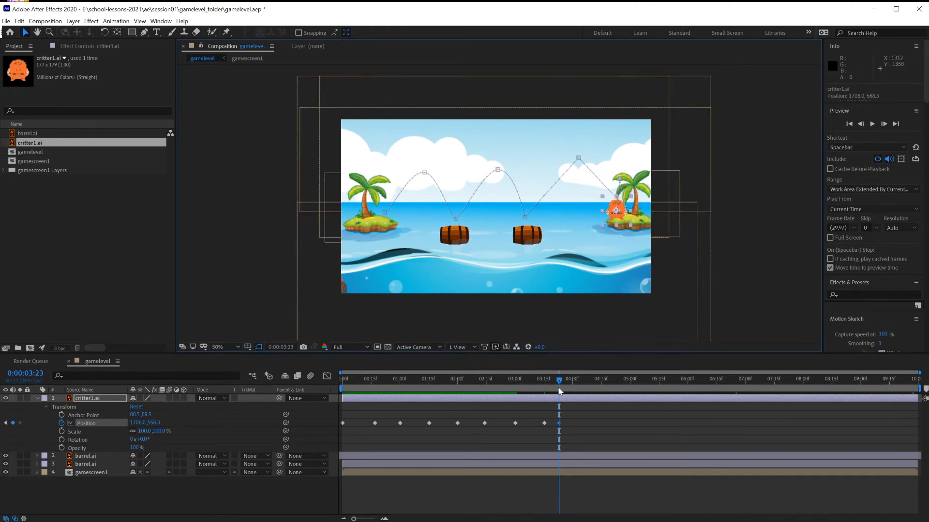
- Keyframe a small hop across the right island, landing at about 1824, 556 near 0:00:04:00 and raised to about 1794, 471 at 0:00:03:28
left_click_drag(559, 379, 517, 379)
key("space")
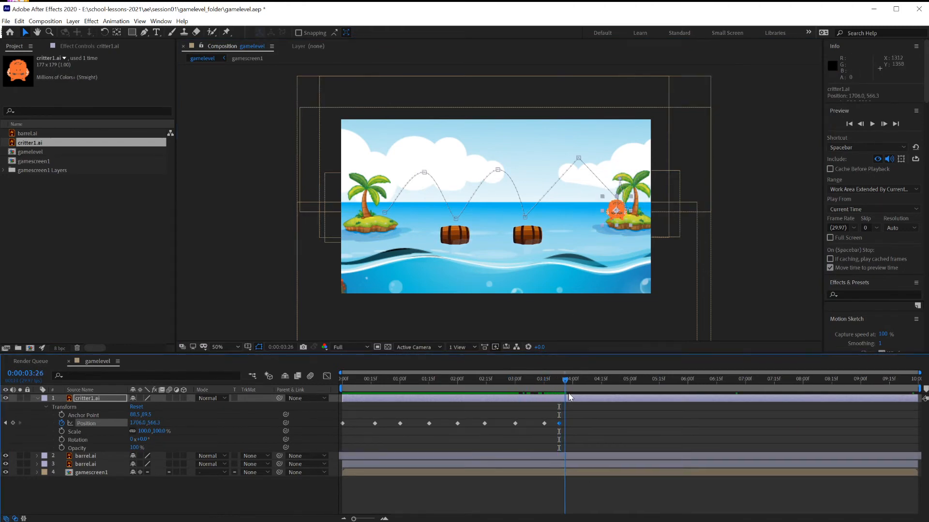
left_click_drag(602, 216, 631, 212)
mouse_move(578, 382)
left_mouse_down()
mouse_move(535, 382)
mouse_move(582, 393)
mouse_move(569, 396)
left_mouse_up()
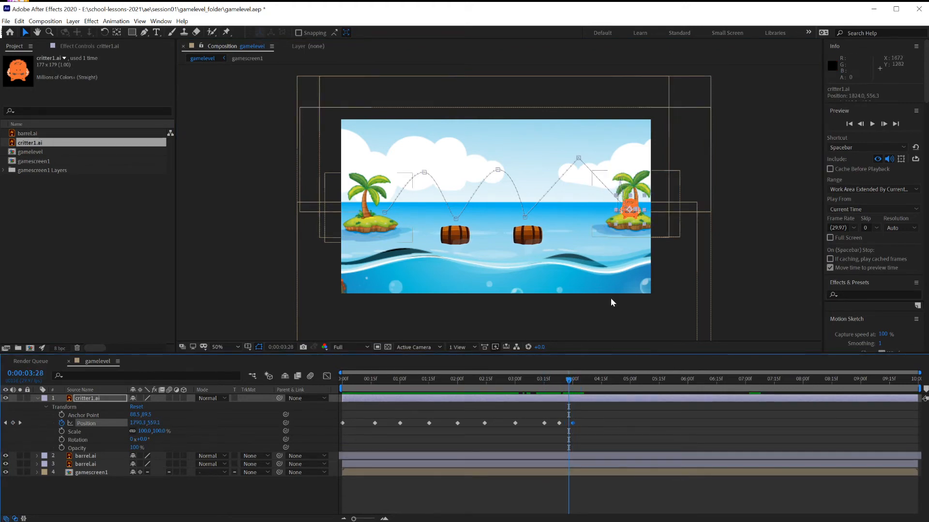
left_click_drag(630, 210, 631, 192)
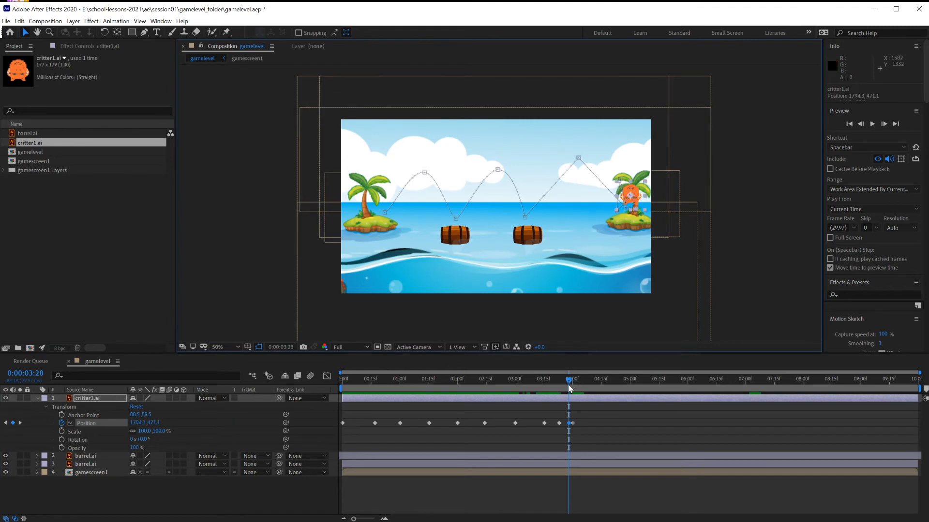
- Keyframe a return hop on the right island, landing at about 1702, 584 at 0:00:04:05 and raised to about 1742, 527 at 0:00:04:03
left_click_drag(570, 382, 585, 391)
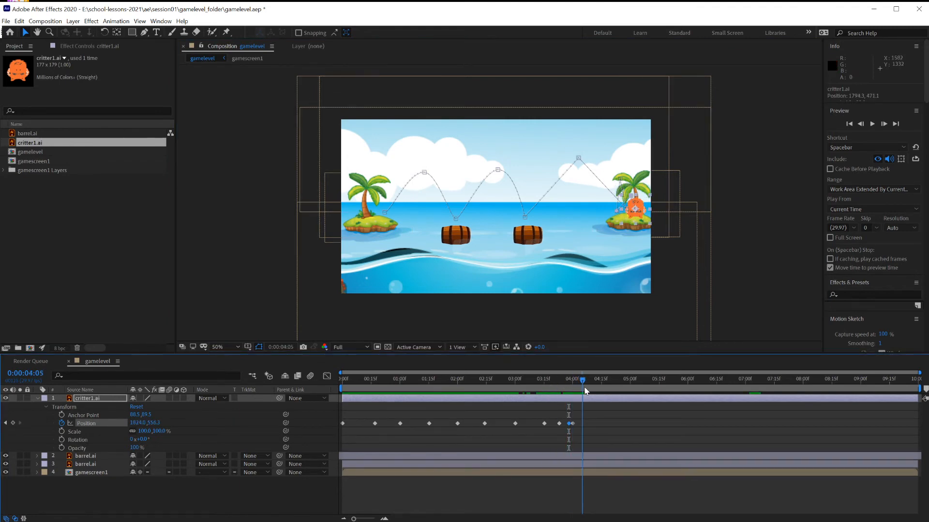
left_click_drag(635, 206, 615, 209)
left_click_drag(585, 387, 579, 387)
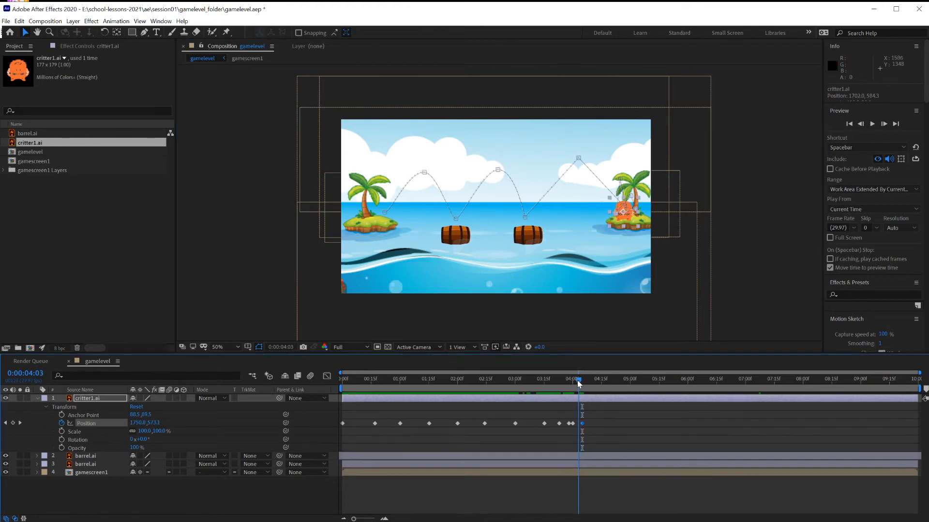
left_click_drag(623, 204, 621, 194)
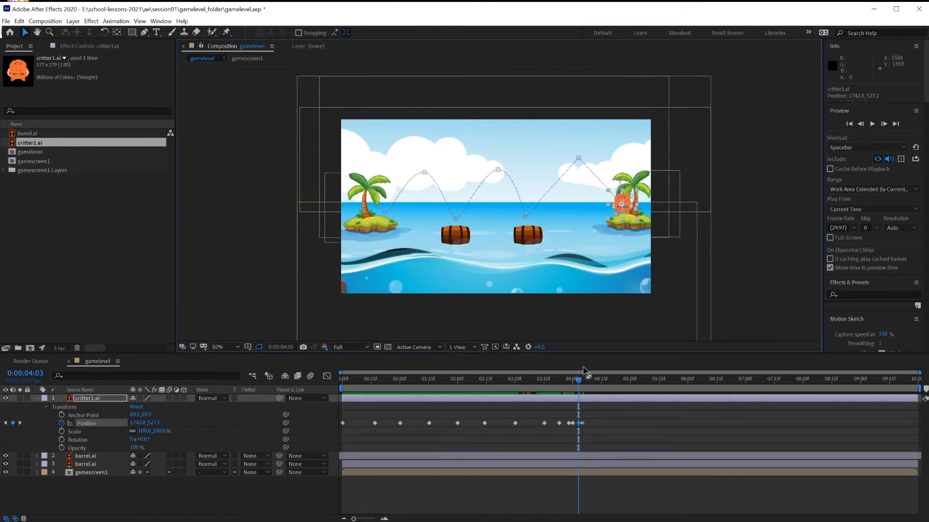
- Keyframe the critter's leap off the right island: raised to about 1614, 446 at 0:00:04:11 and below the frame at about 1540, 1214 at 0:00:04:16
left_click_drag(578, 382, 594, 381)
left_click_drag(621, 204, 601, 187)
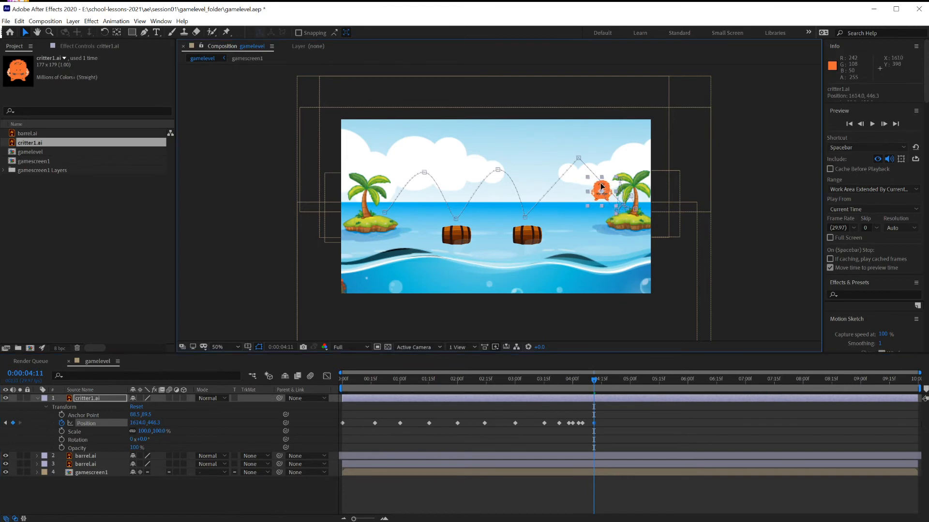
left_click(603, 380)
left_click_drag(599, 191, 587, 314)
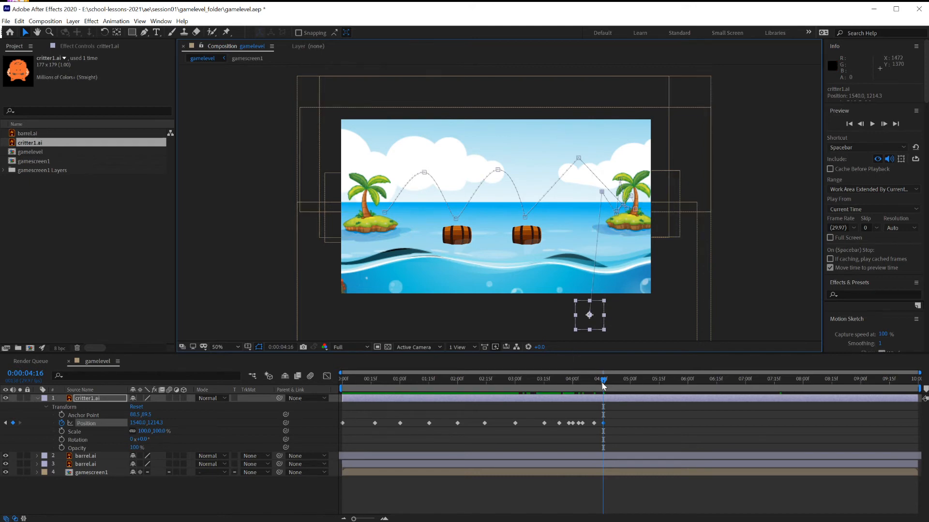
- Preview the whole animation from the first frame and stop the playback after the critter falls into the water
left_click_drag(604, 386, 317, 370)
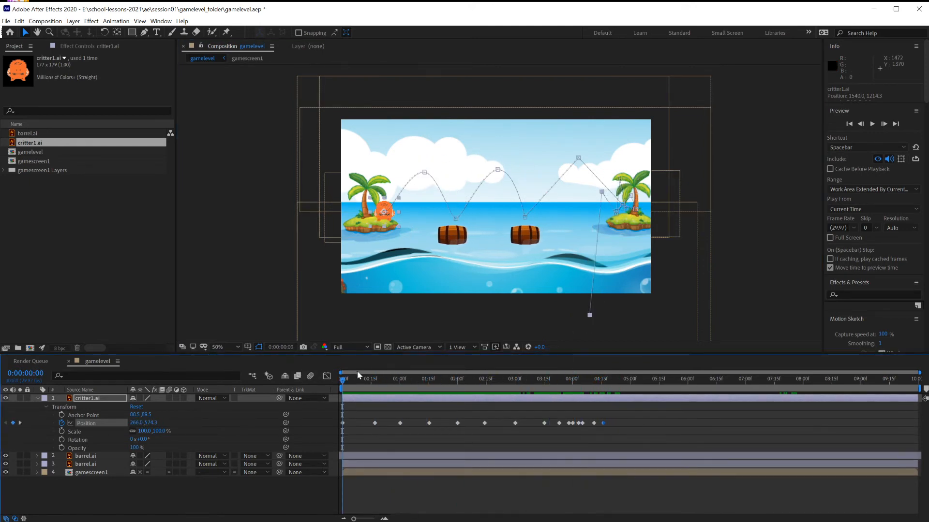
key("space")
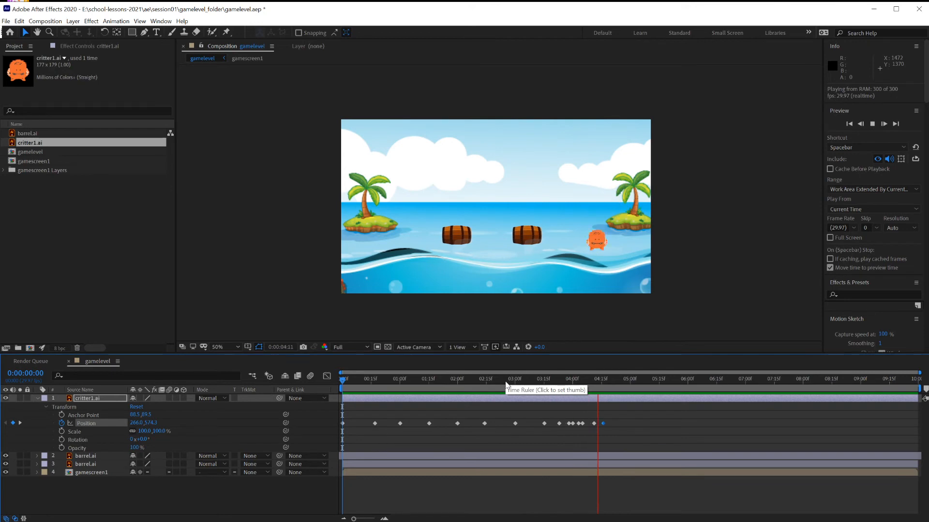
key("space")
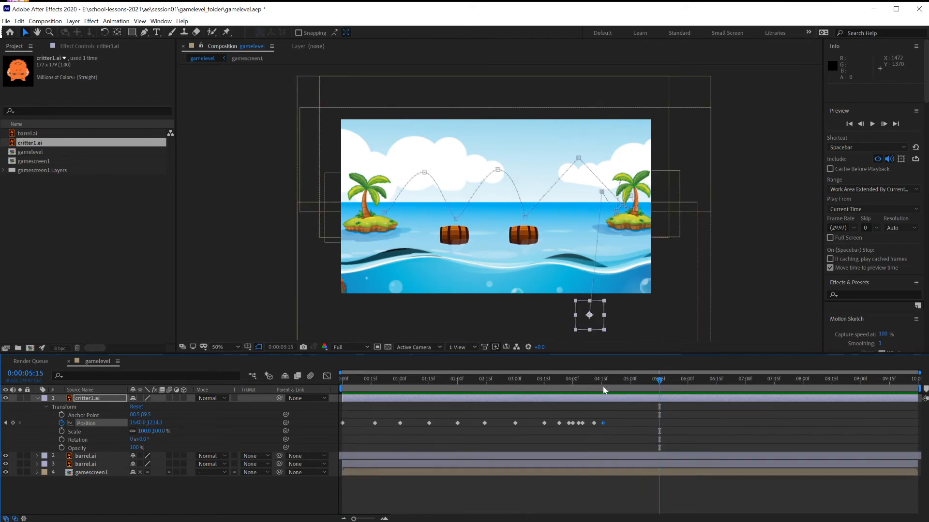
- Slow the critter's fall by moving its last Position keyframe to 0:00:04:24, and play back the result from about 0:00:04:03
left_click_drag(659, 386, 607, 382)
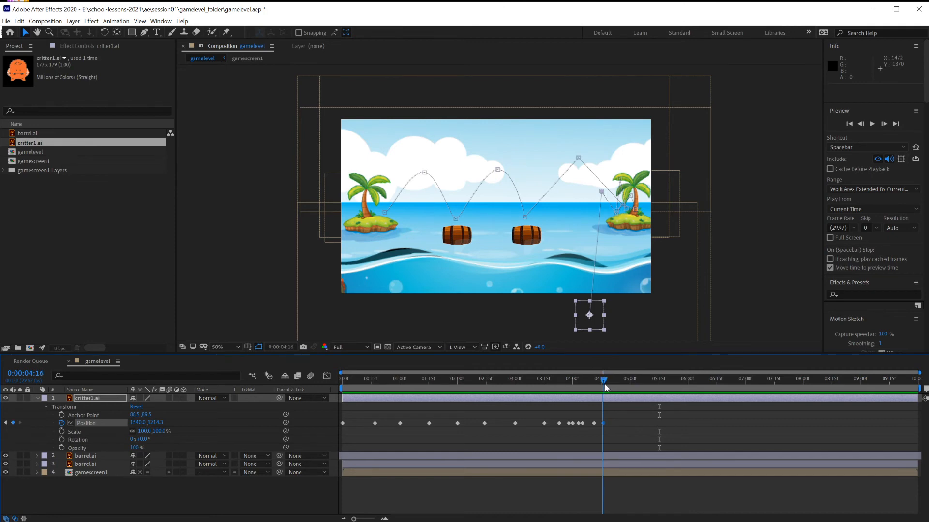
left_click_drag(590, 384, 614, 384)
left_click(603, 424)
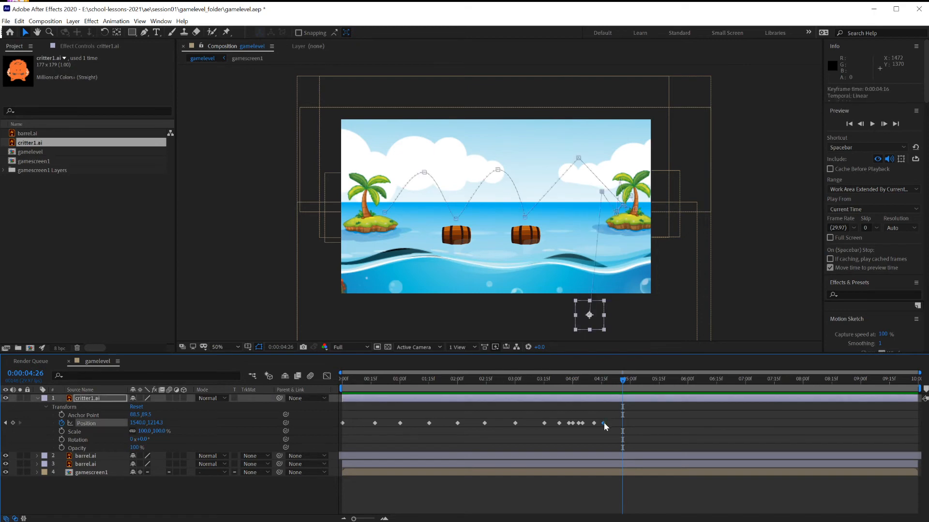
left_click_drag(602, 423, 619, 424)
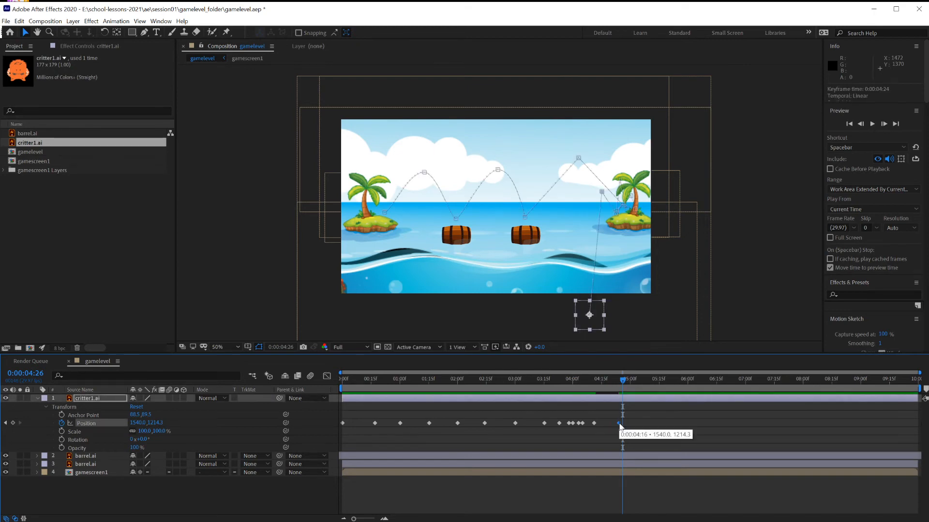
key("space")
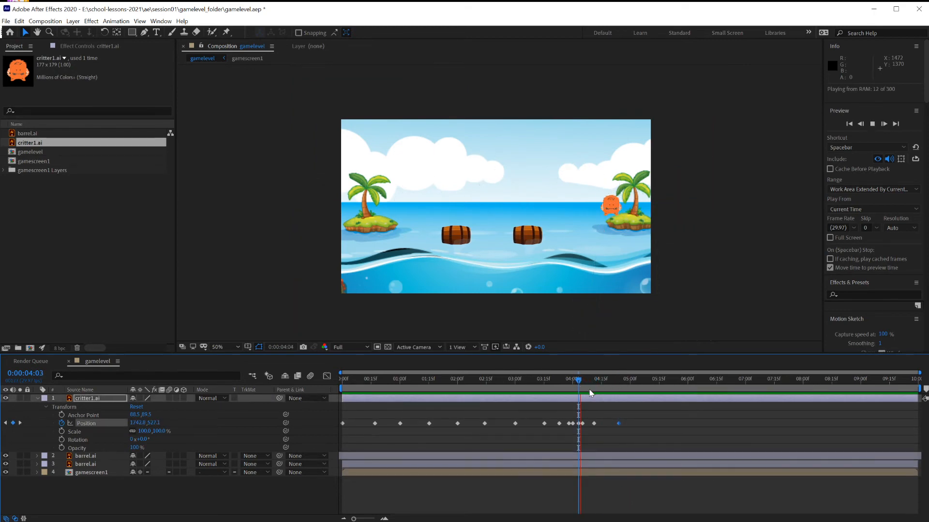
- End the work area at 0:00:05:00, just after the last keyframe, and switch the time display to frames
left_click(620, 381)
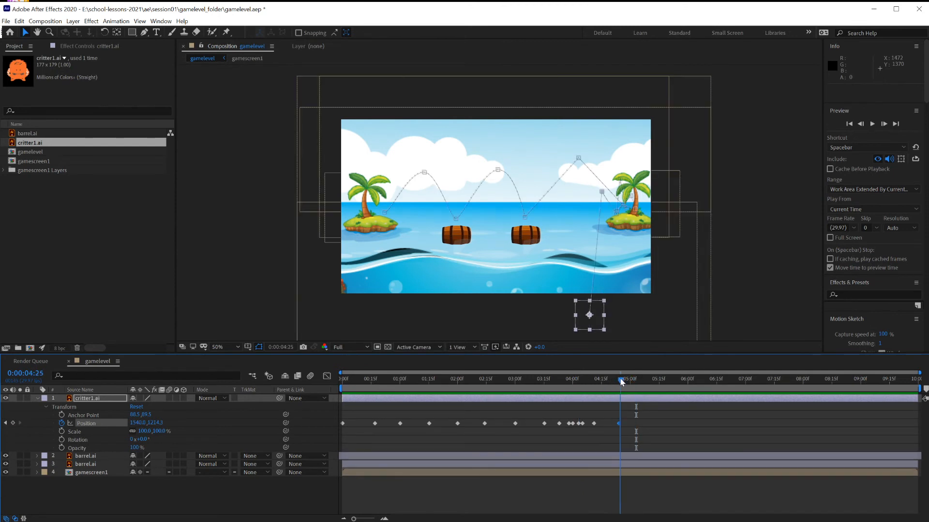
left_click_drag(622, 380, 631, 382)
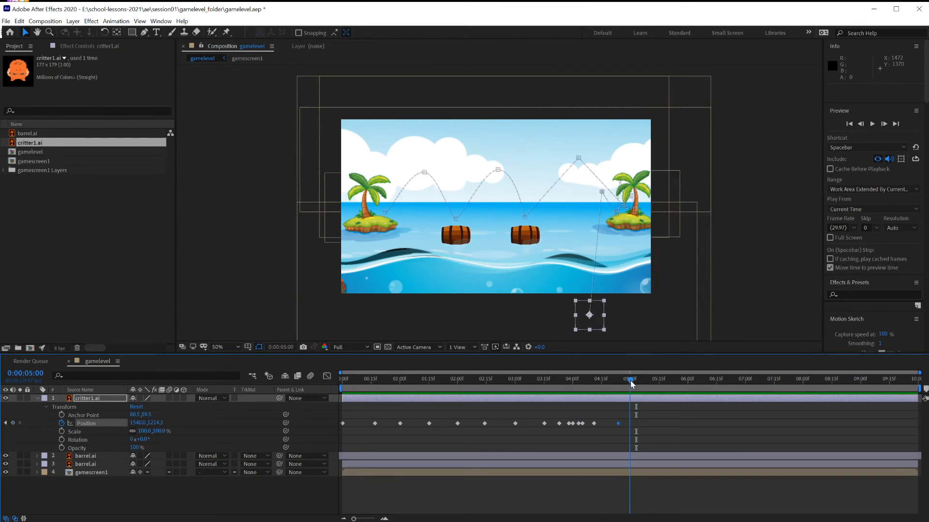
left_click(36, 378, "ctrl")
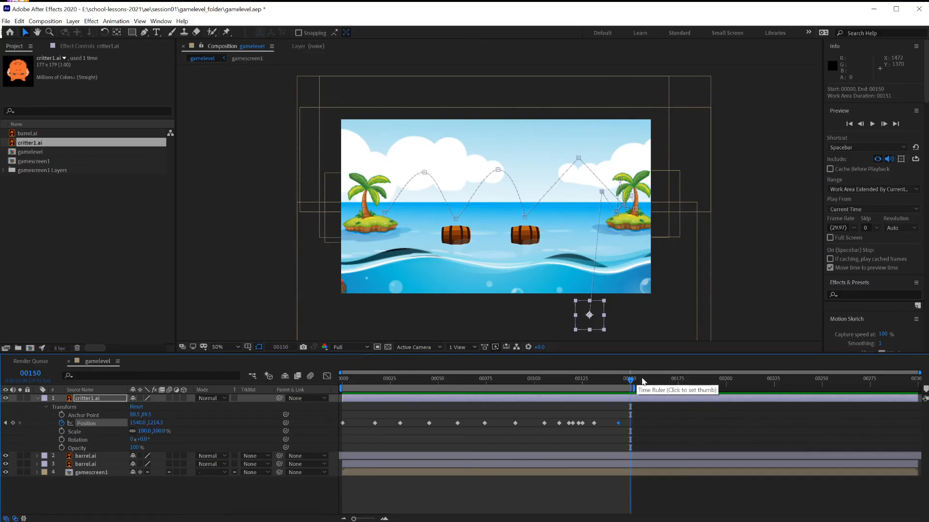
left_click(173, 343)
- Preview the trimmed work area from the first frame and stop the playback
key("Home")
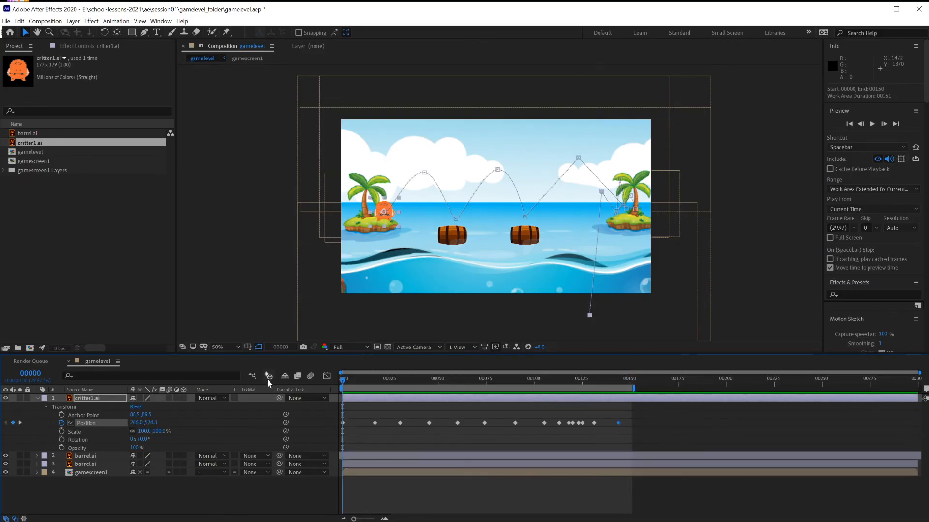
key("space")
key("space")
key("space")
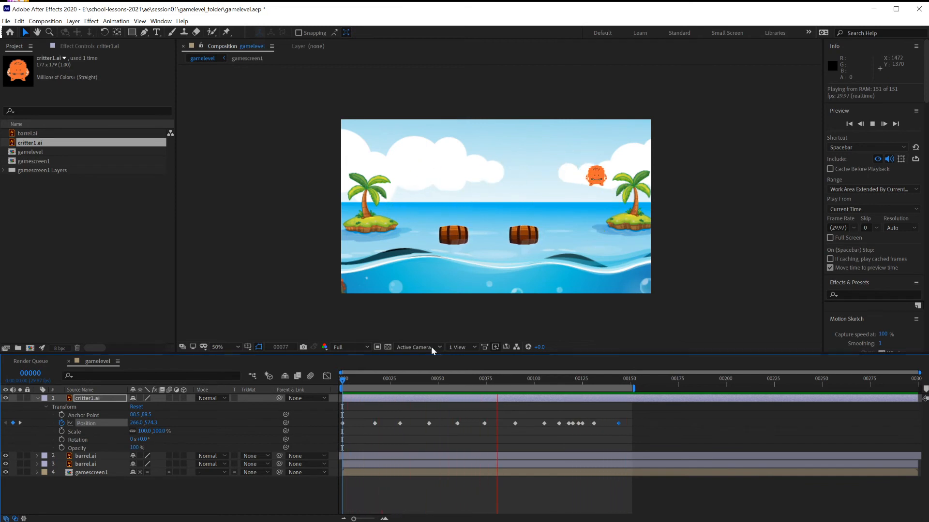
key("space")
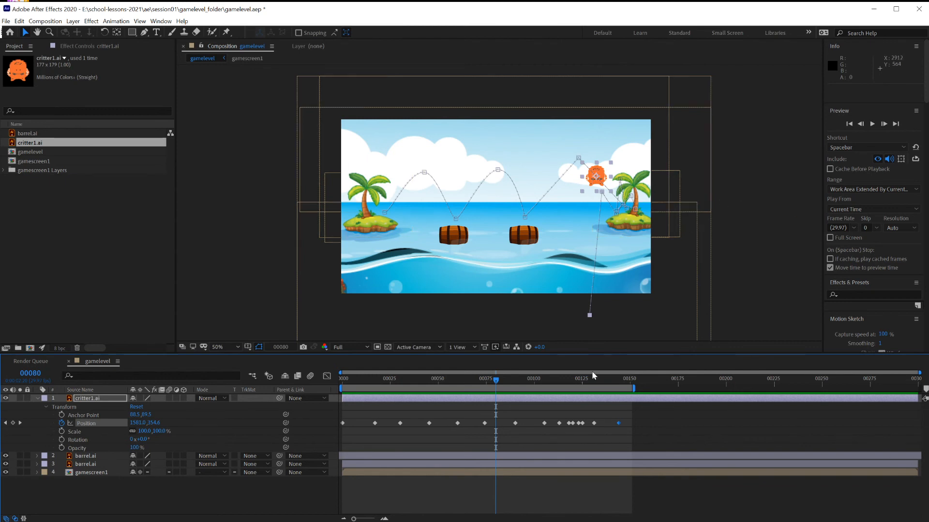
- Deselect the critter layer and save the gamelevel.aep project
left_click(7, 21)
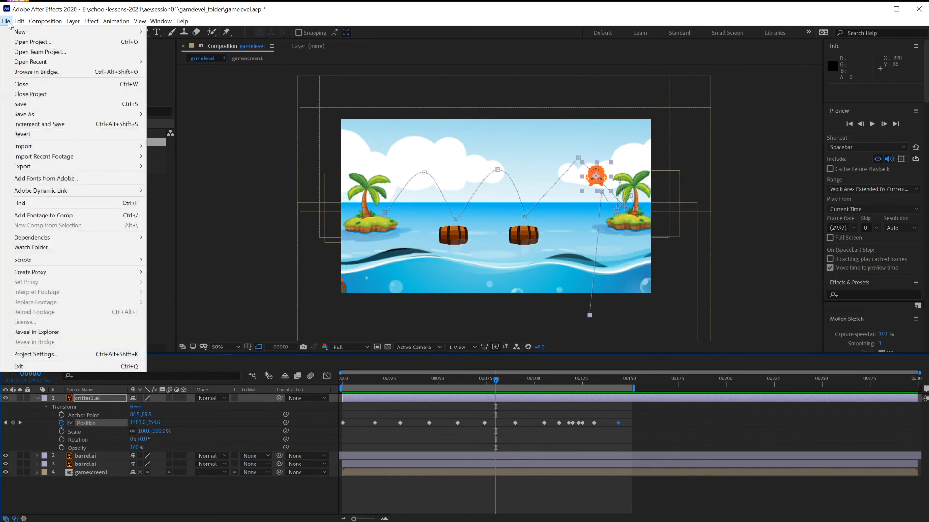
key("Escape")
key("ctrl+shift+a")
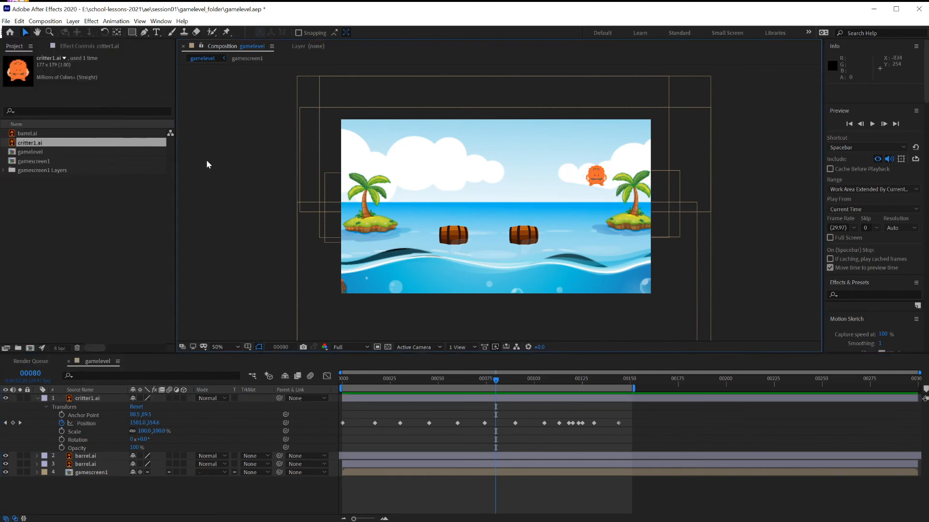
key("ctrl+s")
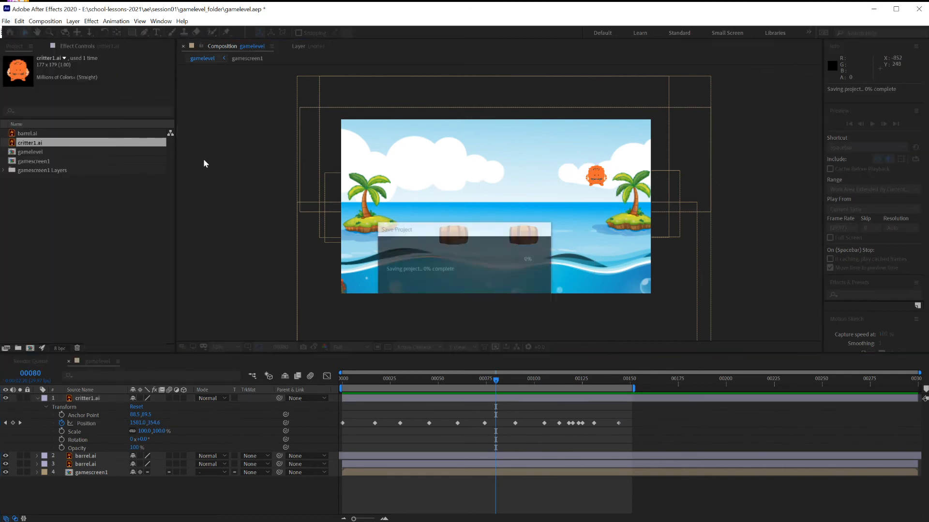
- Export the gamelevel composition to the Adobe Media Encoder queue
left_click(5, 21)
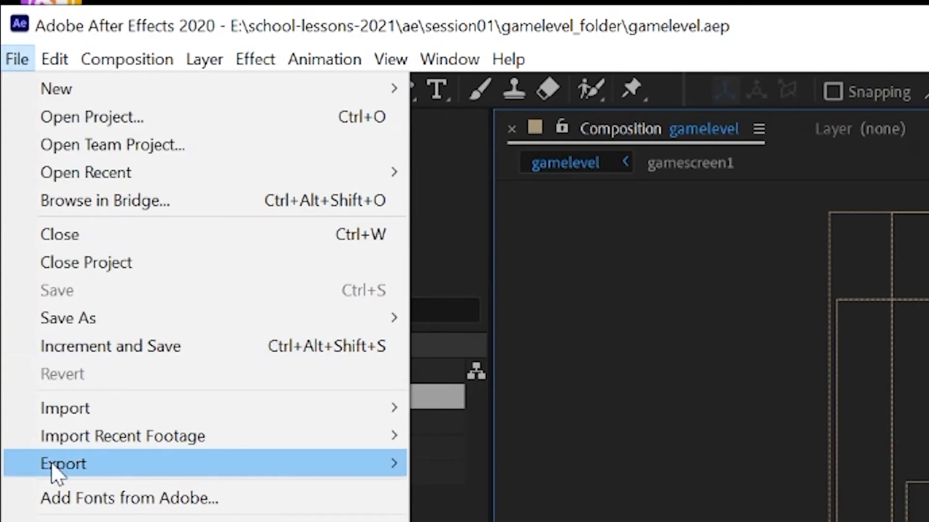
mouse_move(52, 467)
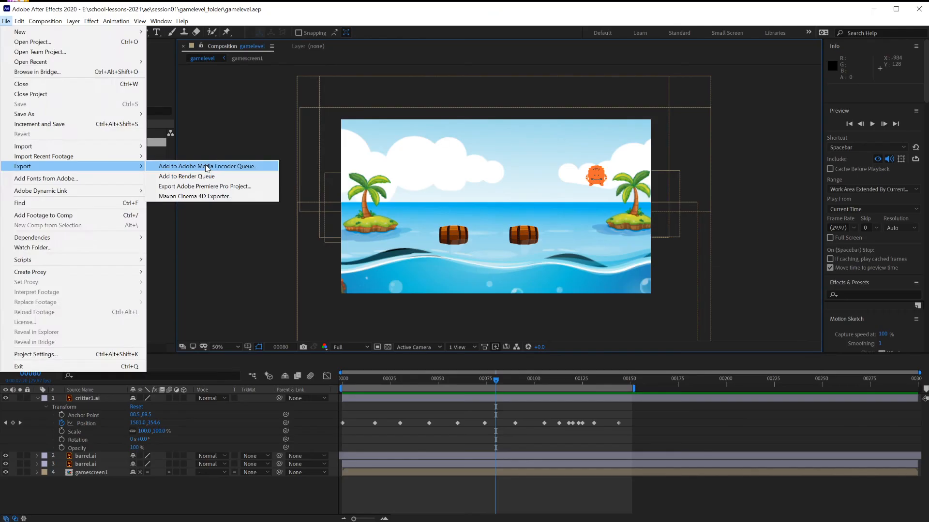
left_click(578, 465)
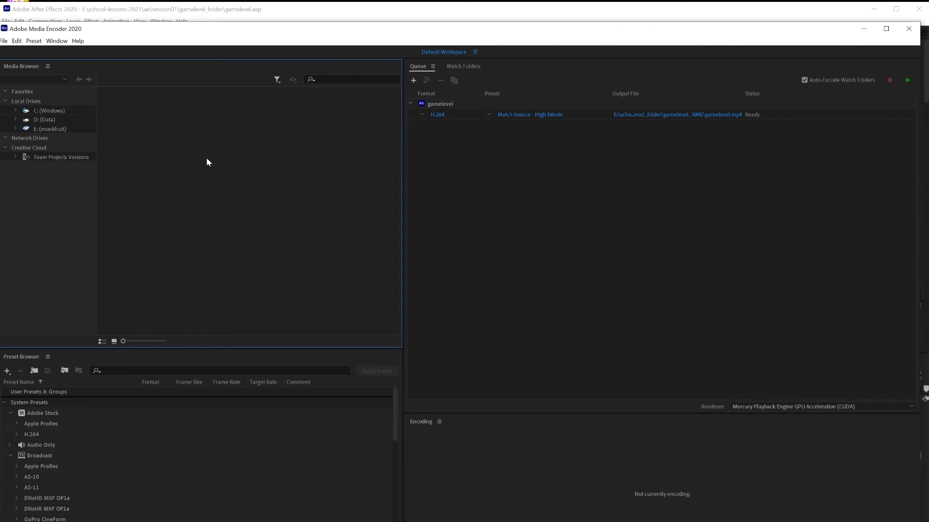
- Encode the queued gamelevel composition in H.264 format, with gamelevel.mp4 in gamelevel_folder as the output file
left_click(424, 115)
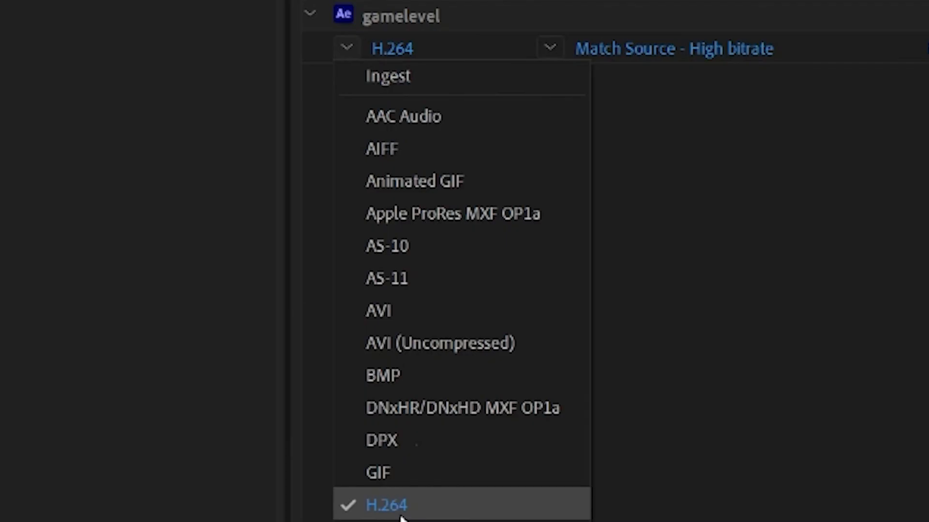
left_click(413, 505)
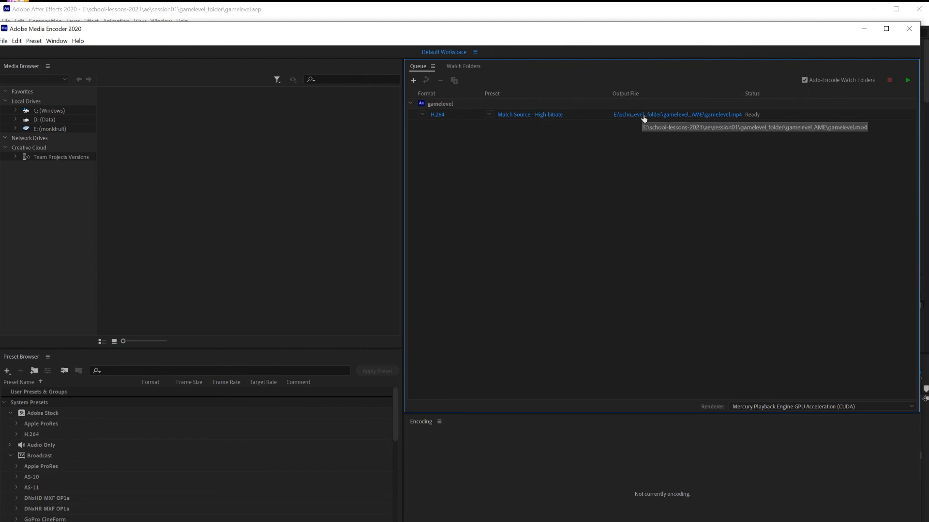
left_click(644, 116)
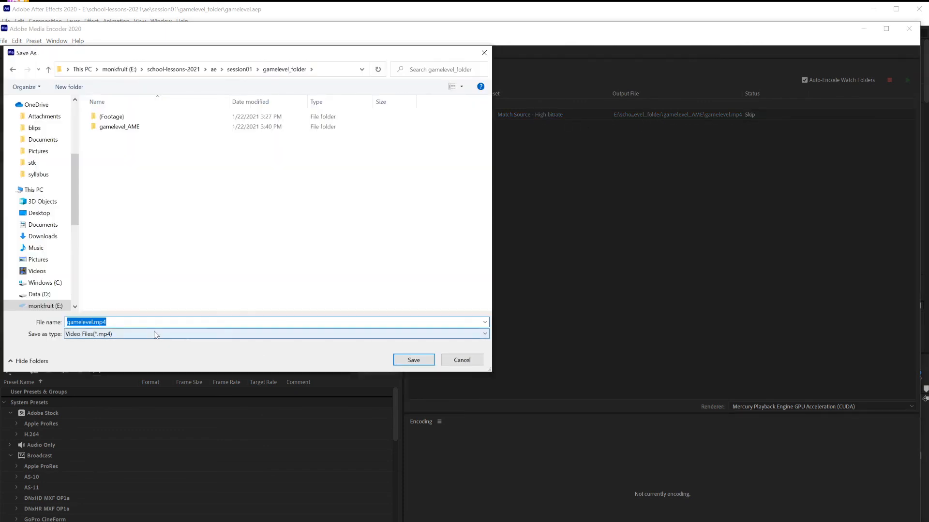
left_click(414, 360)
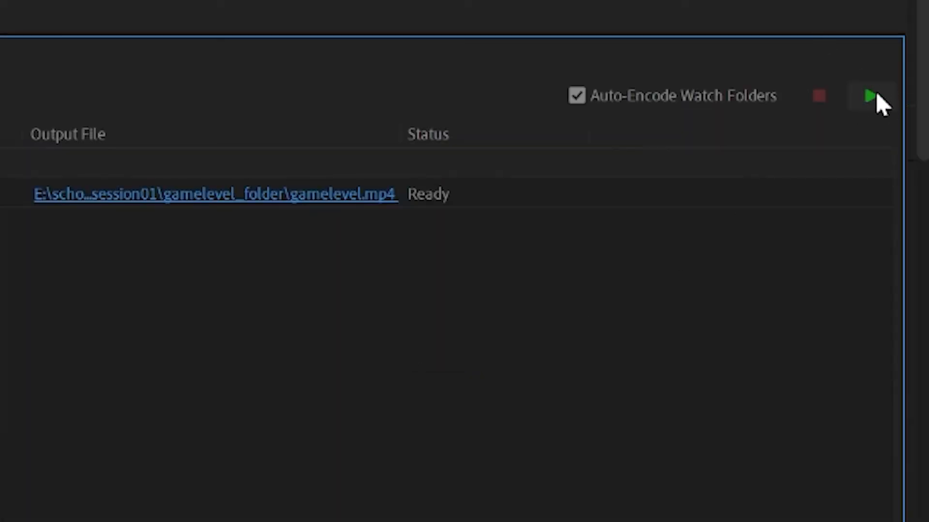
left_click(872, 96)
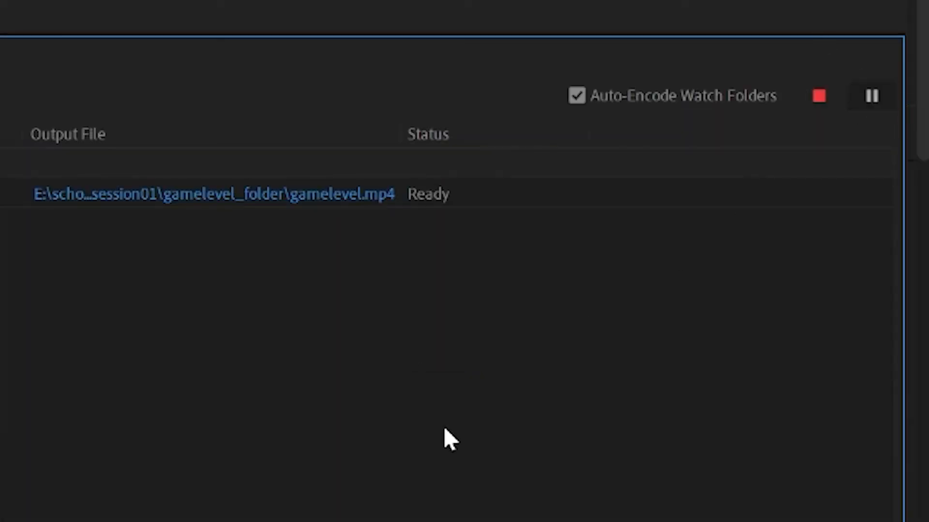